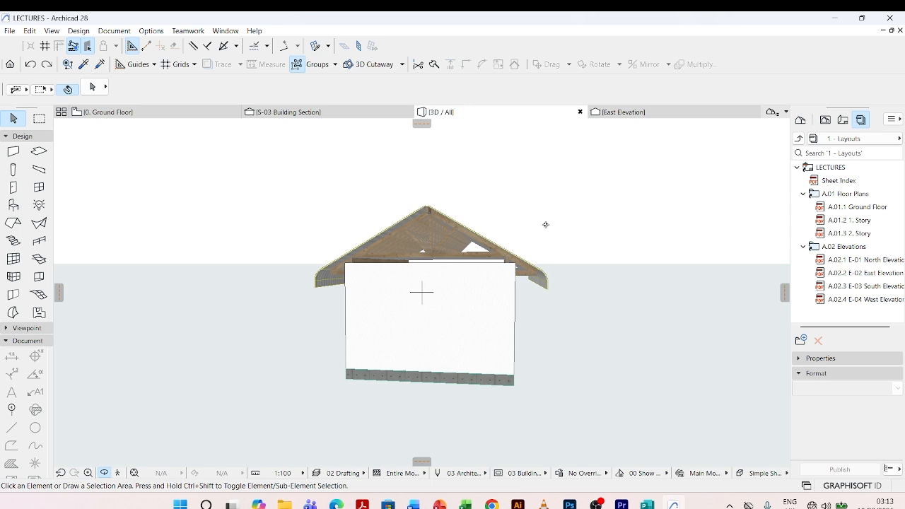
- Inspect the curved-eaves roof and the timber trusses of the building from several sides in 3D
shift+middle_drag(546, 228, 413, 276)
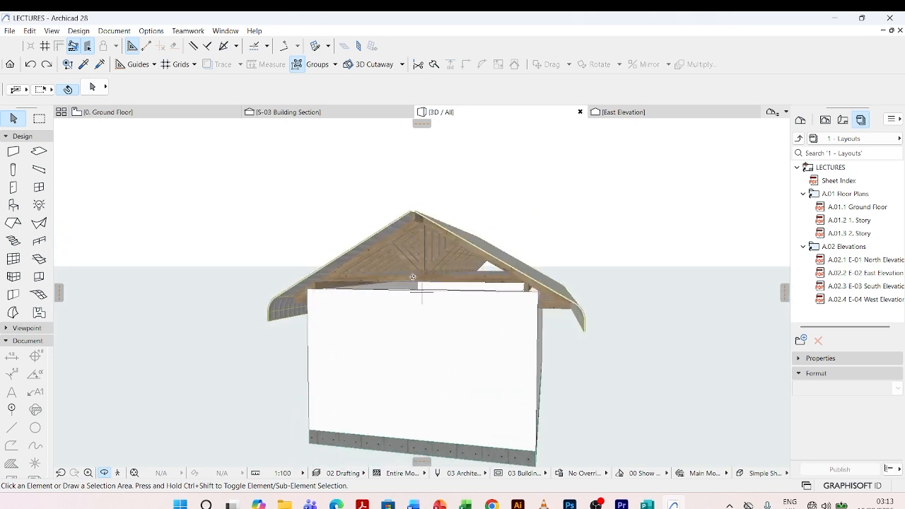
shift+middle_drag(404, 263, 379, 253)
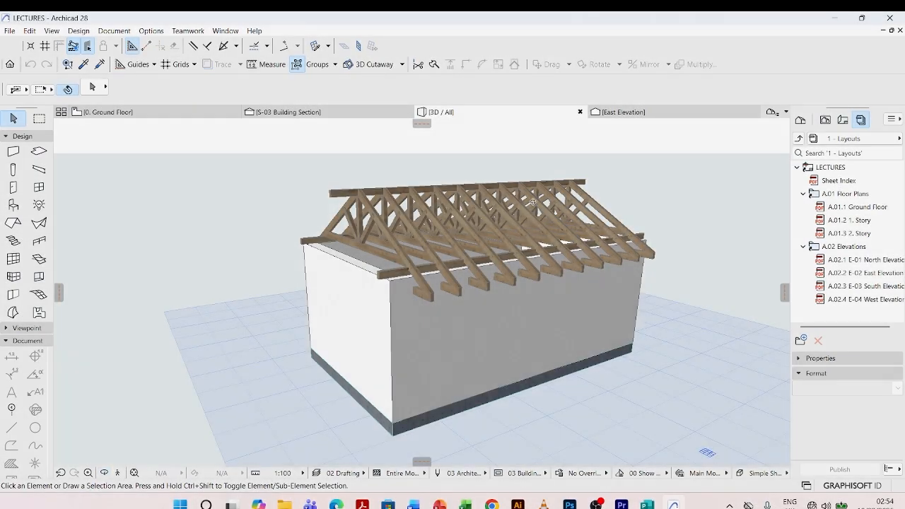
shift+middle_drag(395, 311, 400, 220)
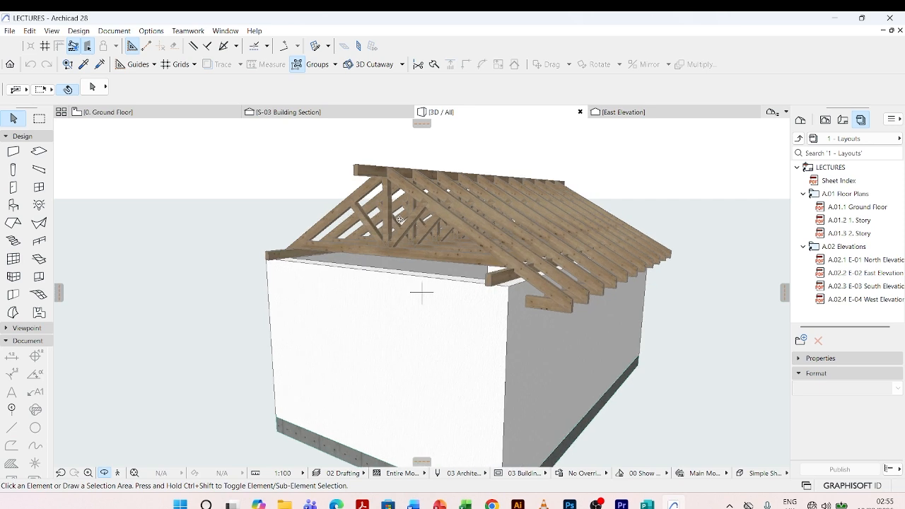
scroll(357, 202, down, 2)
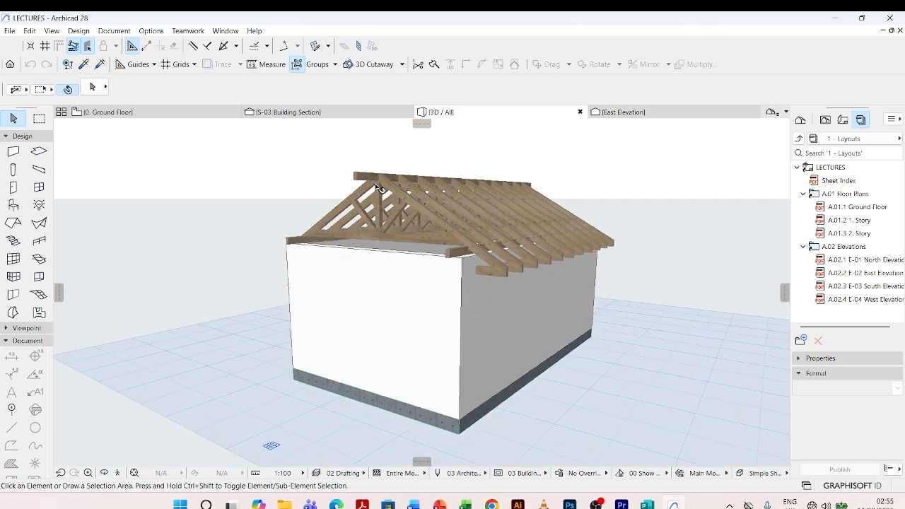
mouse_move(379, 188)
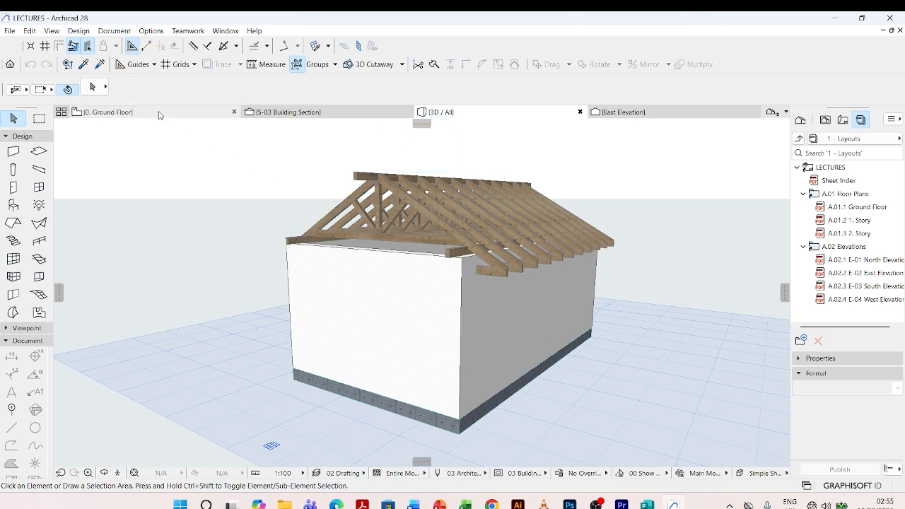
- Open the Ground Floor plan and examine the S-03 section marker and the South Elevation marker below the building
mouse_move(162, 113)
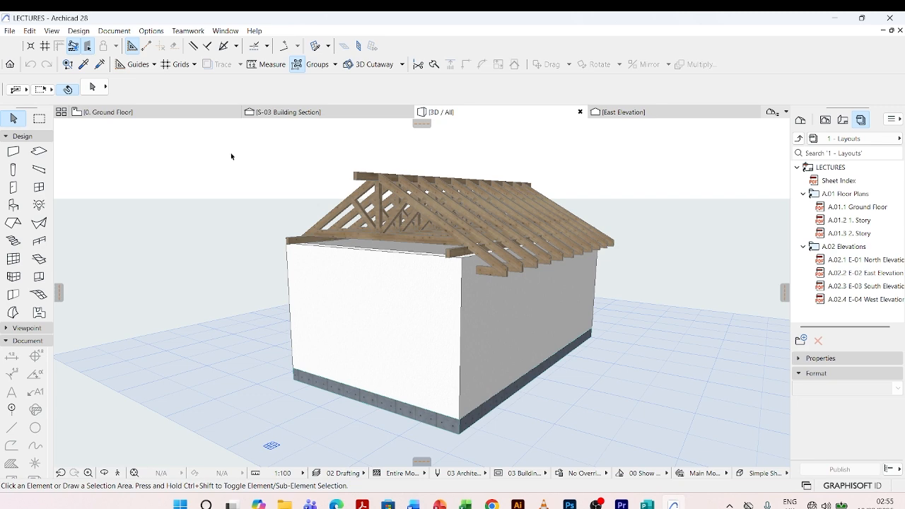
click(167, 115)
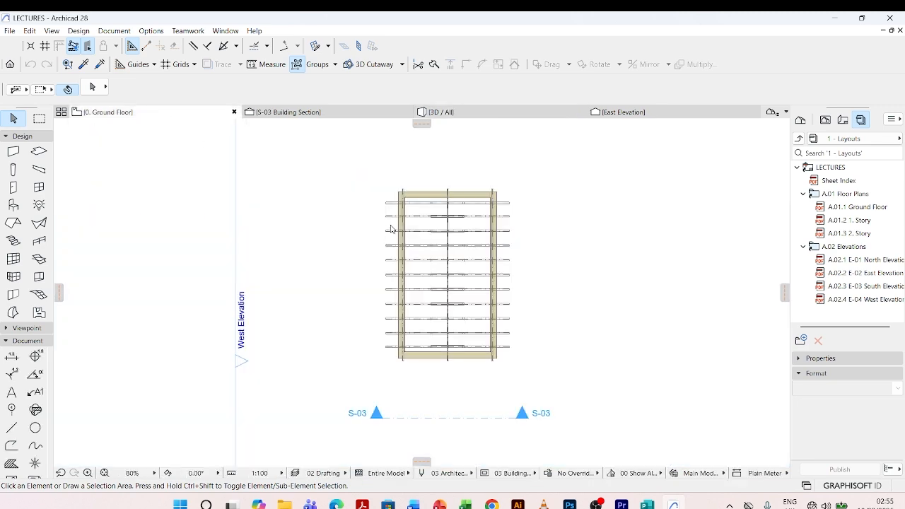
scroll(393, 227, down, 3)
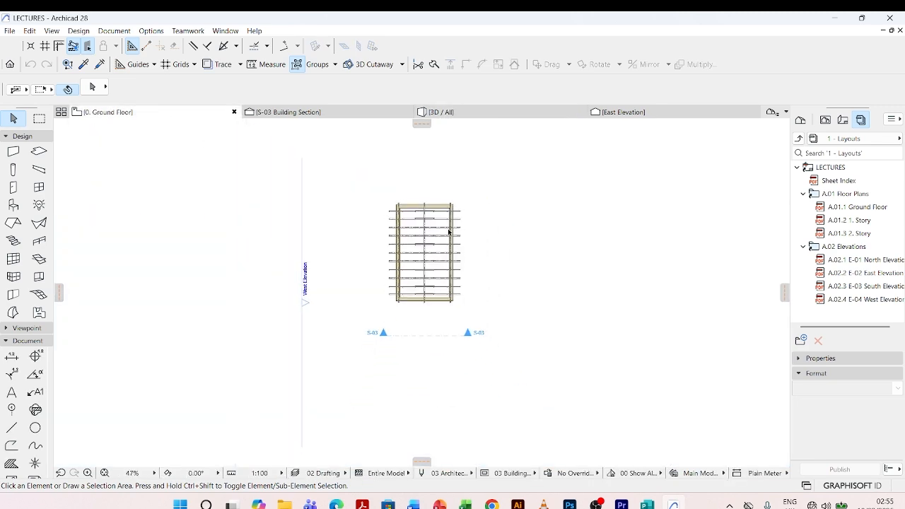
click(420, 337)
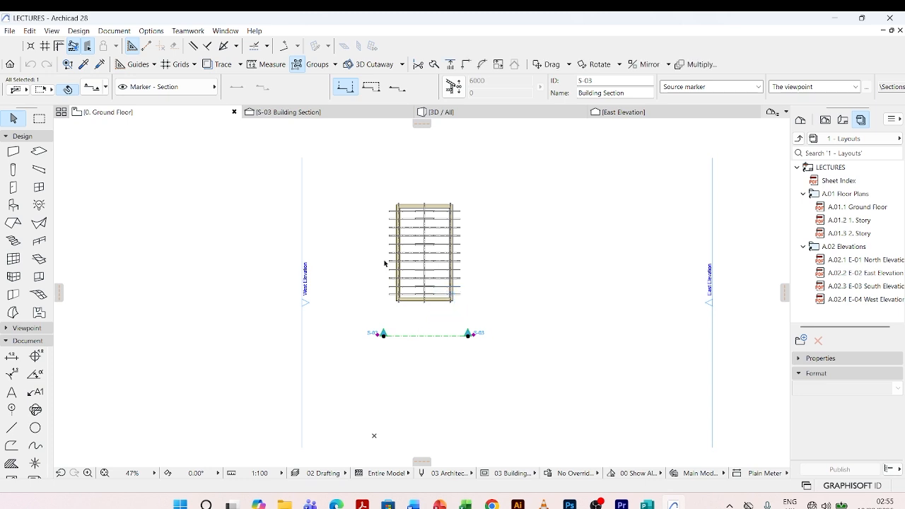
scroll(384, 263, down, 5)
click(396, 354)
click(401, 361)
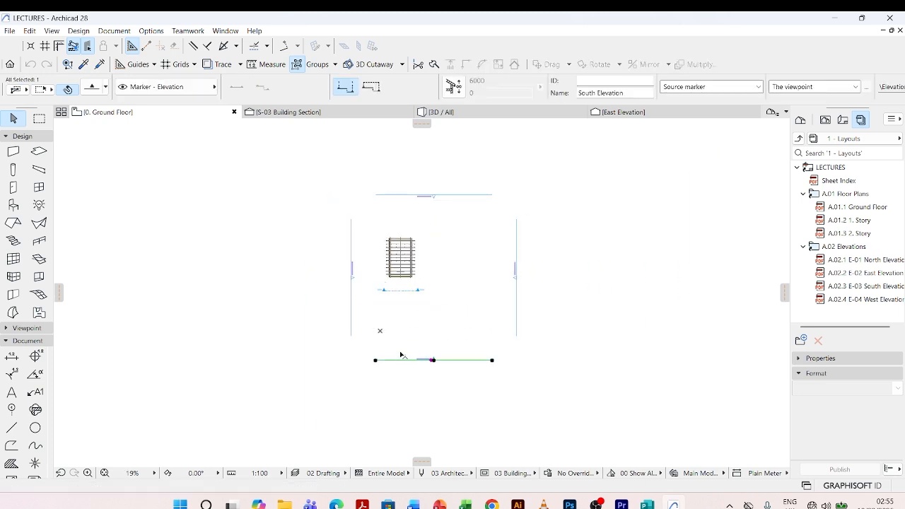
scroll(395, 299, up, 6)
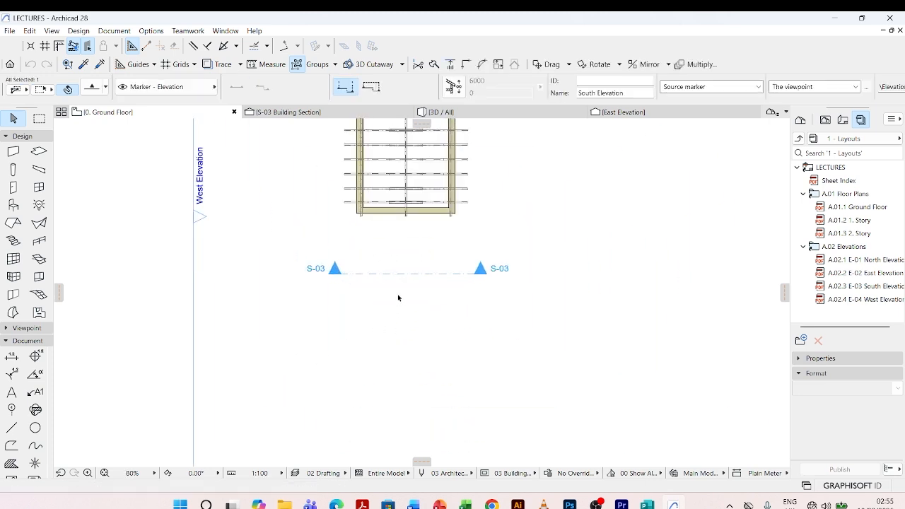
click(385, 280)
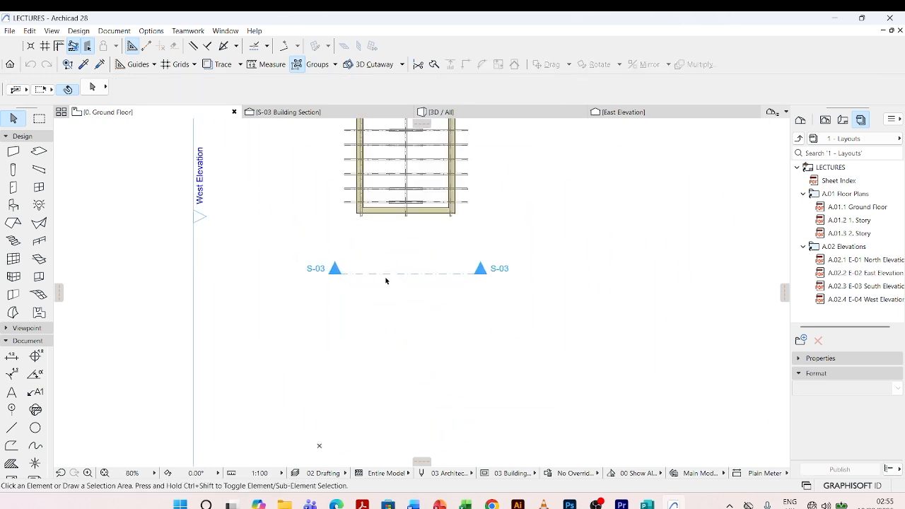
- Open the S-03 Building Section showing the roof truss and end wall
click(299, 113)
scroll(364, 233, down, 5)
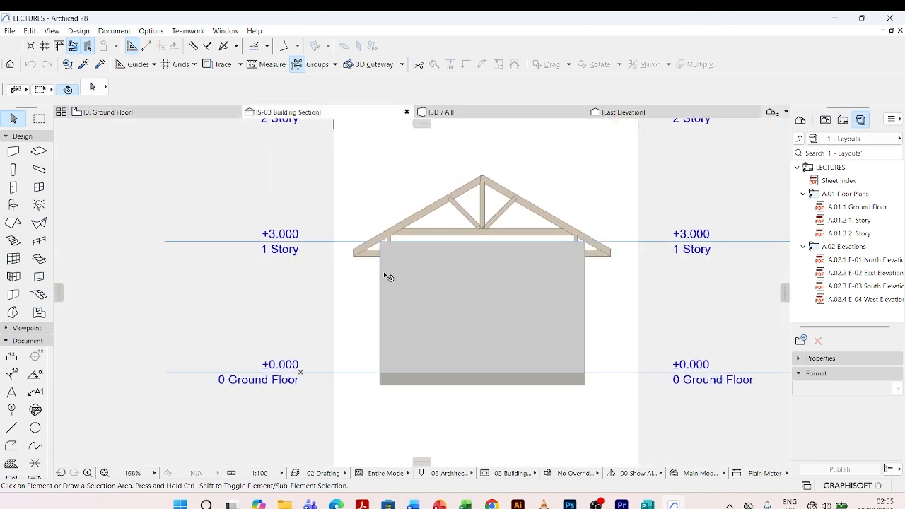
scroll(375, 256, down, 1)
scroll(369, 275, up, 1)
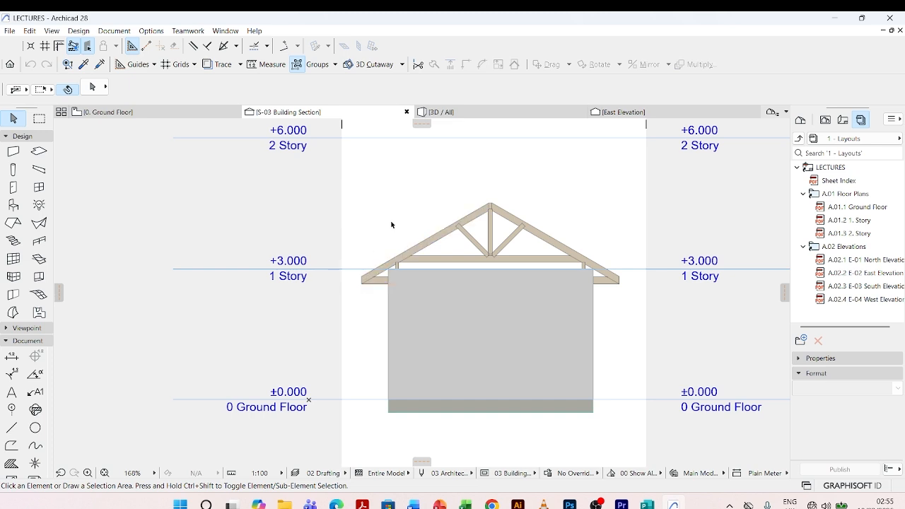
scroll(391, 225, down, 1)
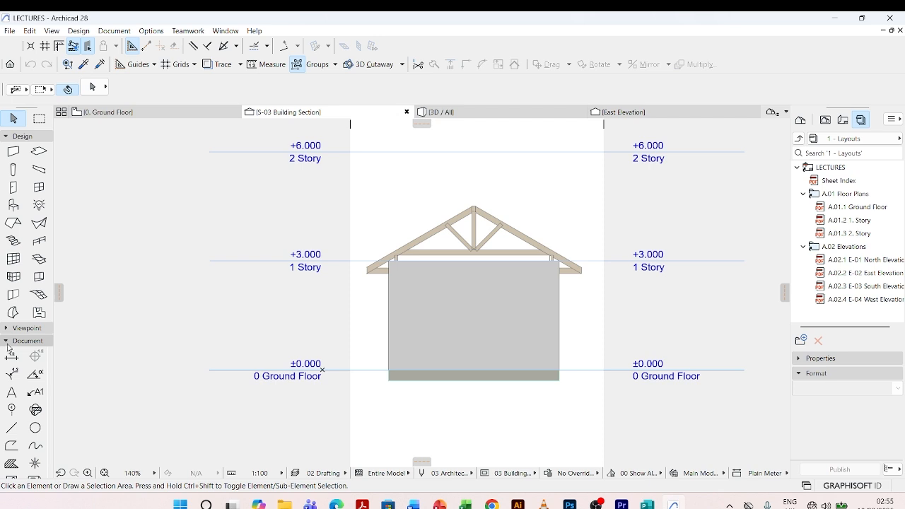
- Draw a vertical 500 mm line downward at 90° from the upper corner of the left rafter's eaves end
click(11, 428)
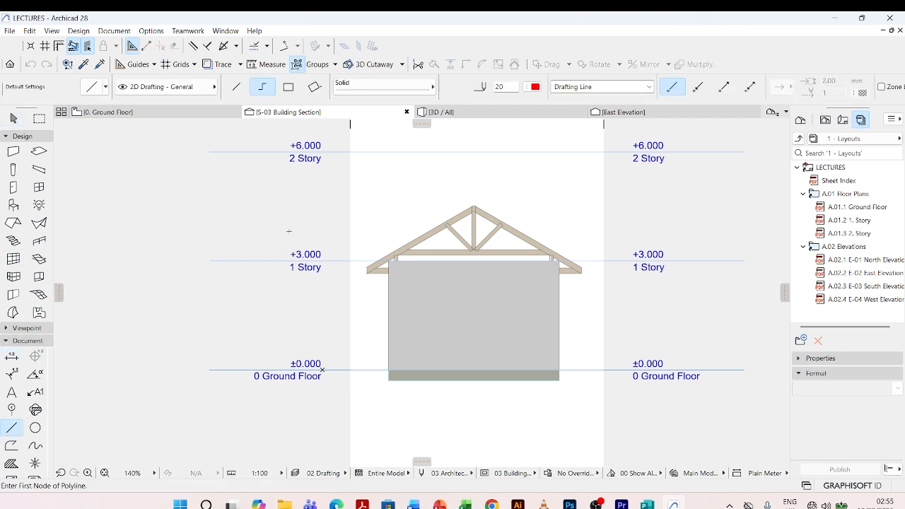
scroll(354, 265, up, 4)
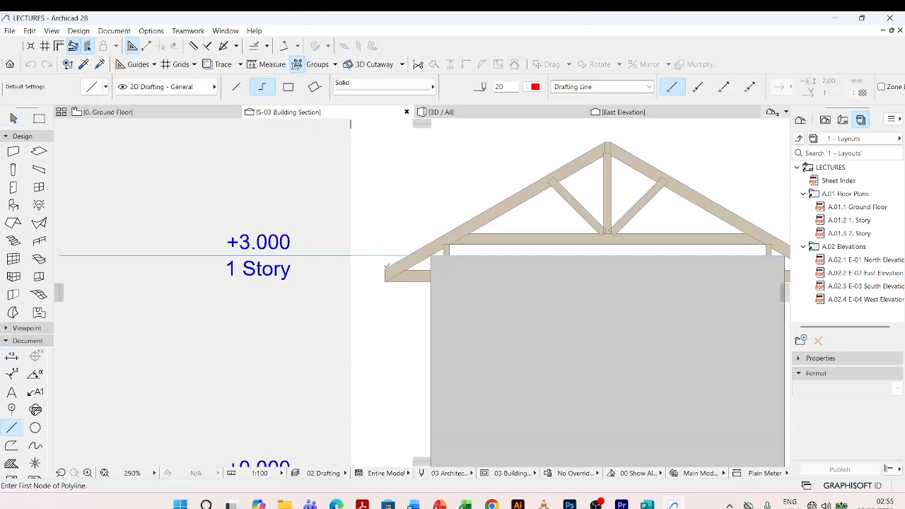
click(384, 269)
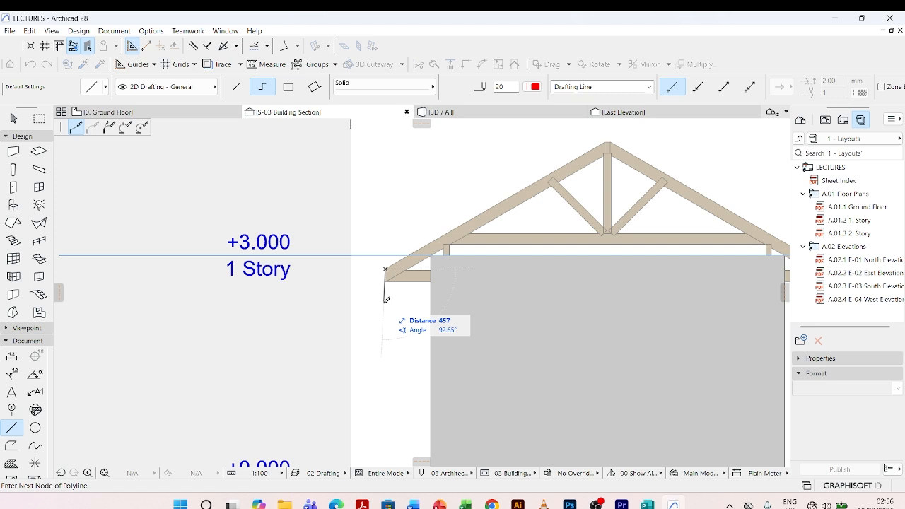
key(Tab)
text(5)
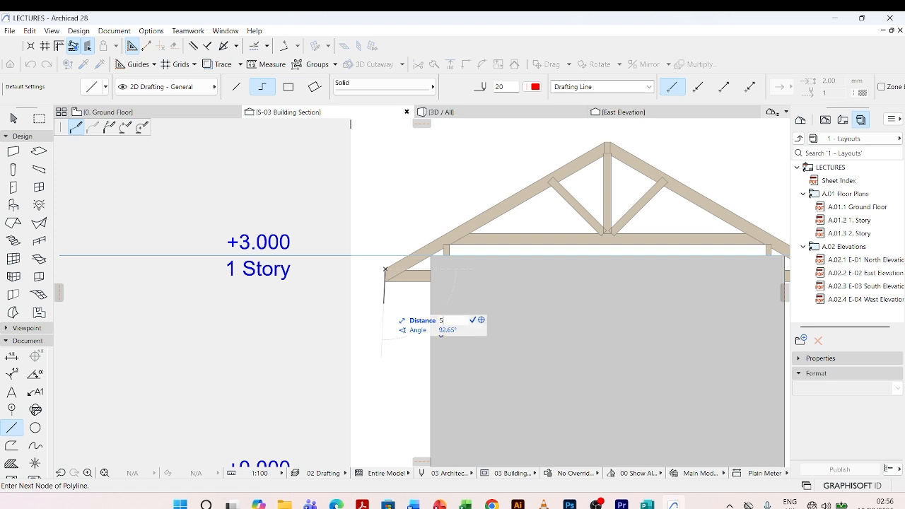
key(Tab)
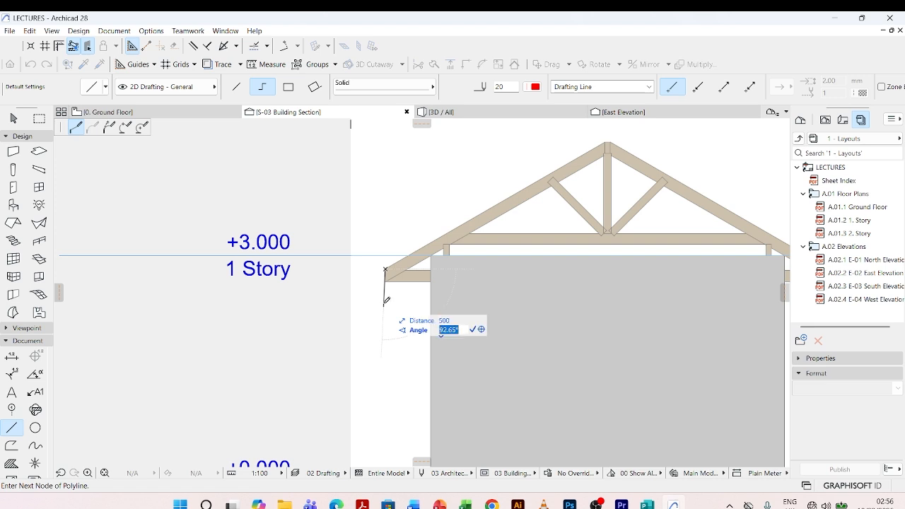
text(90)
key(Return)
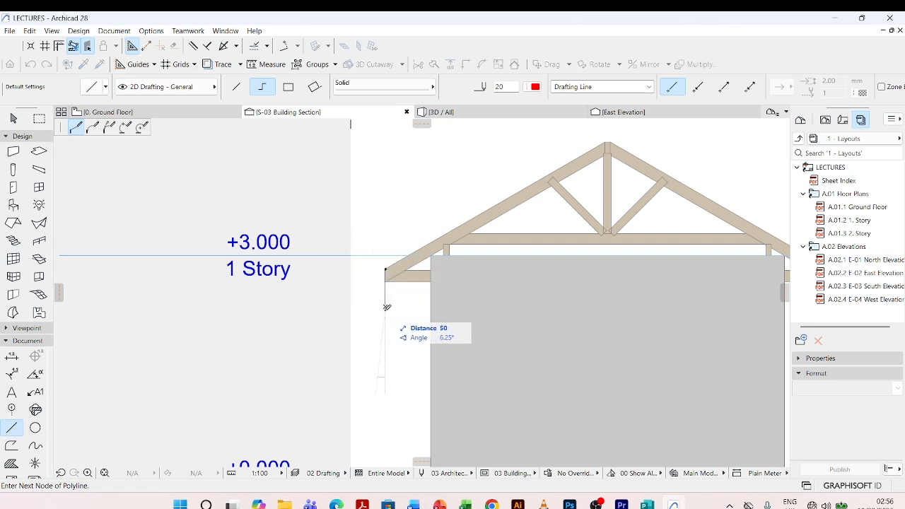
click(385, 307)
key(Escape)
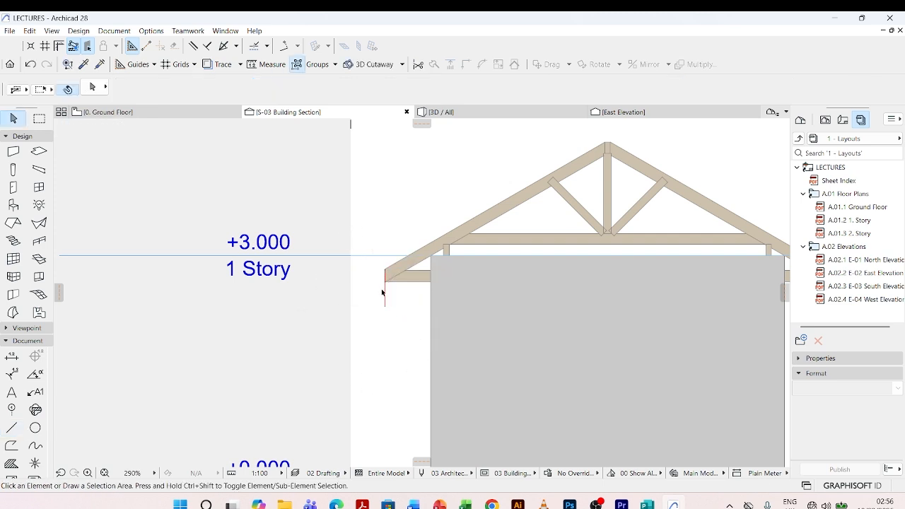
- Move the vertical line horizontally outward, away from the left rafter's eaves end
click(386, 291)
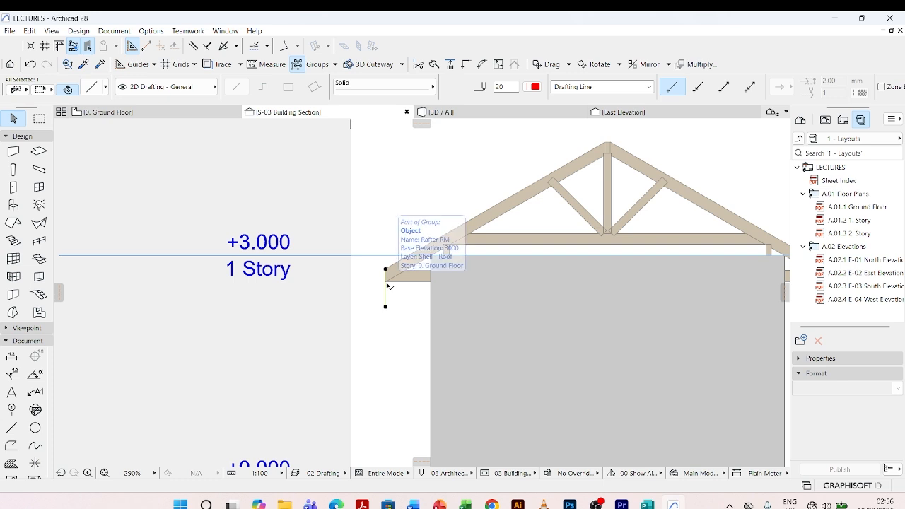
key(ctrl+d)
click(385, 282)
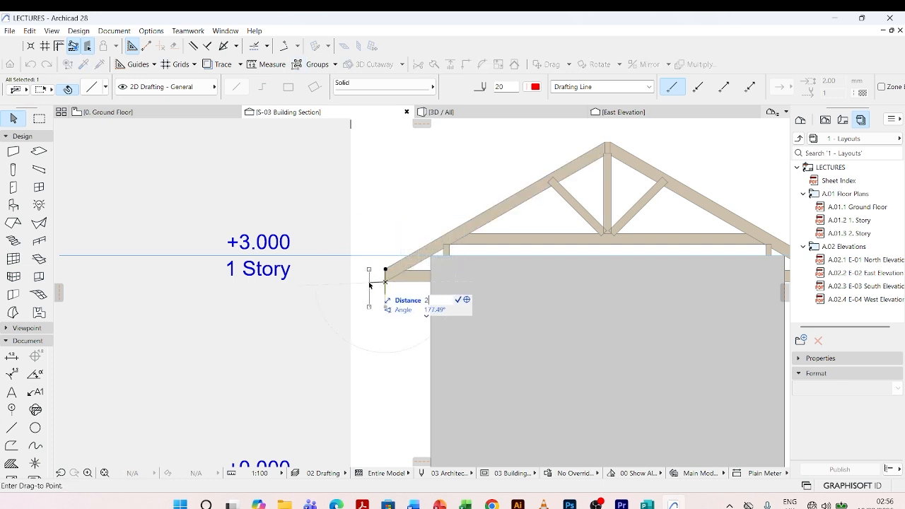
click(370, 283)
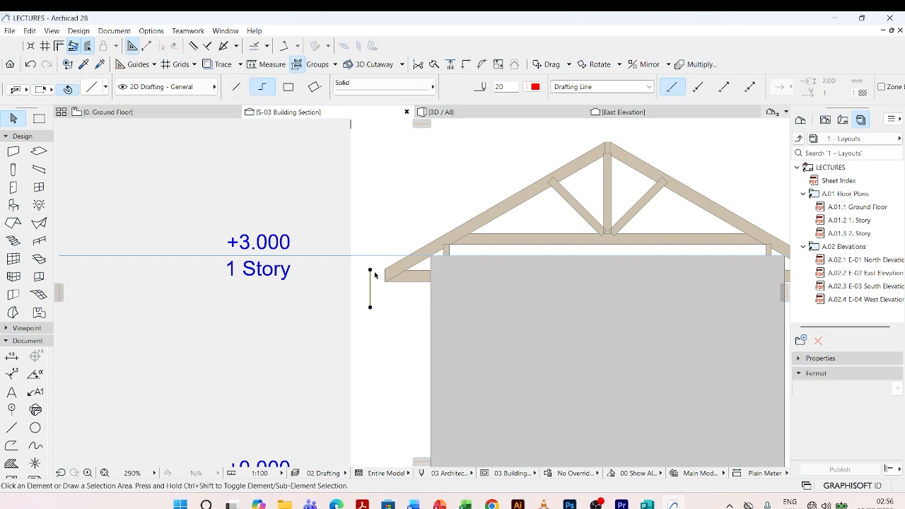
click(396, 251)
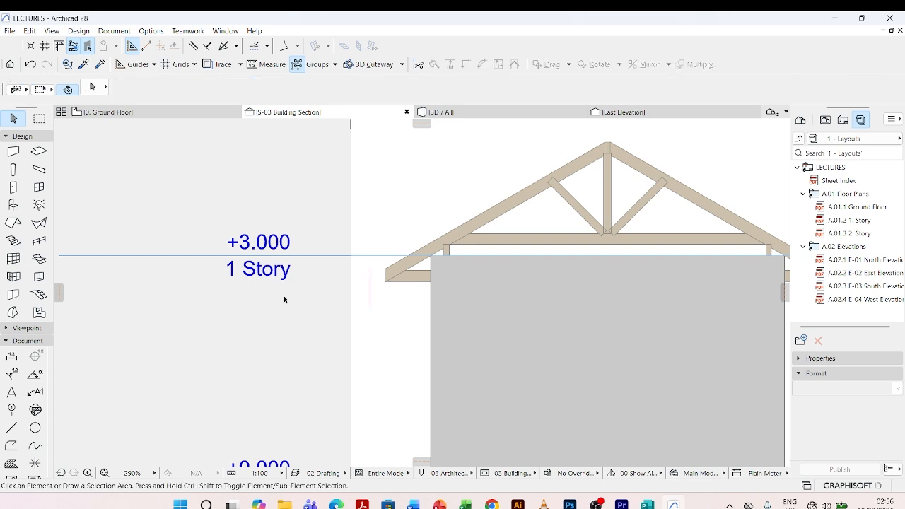
- Draw a line along the top edge of the left rafter between the ridge and the eaves end
click(12, 428)
scroll(574, 136, up, 4)
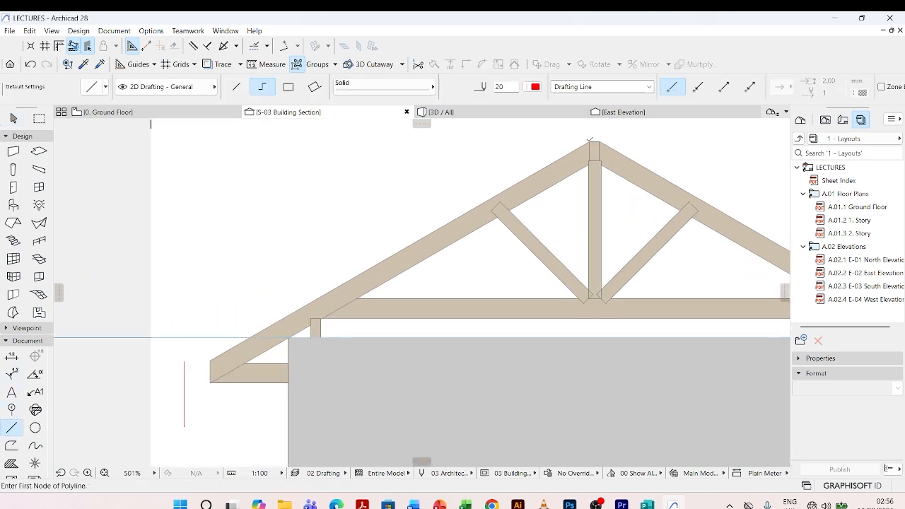
scroll(590, 145, down, 8)
scroll(450, 191, up, 15)
key(Escape)
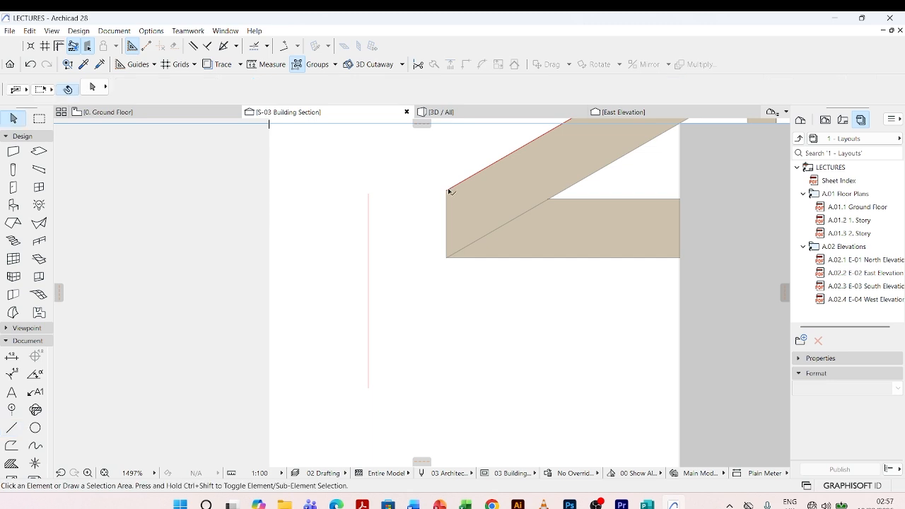
- Extend the sloping rafter line outward so it meets the top of the vertical line at a corner
click(450, 191)
scroll(374, 257, down, 10)
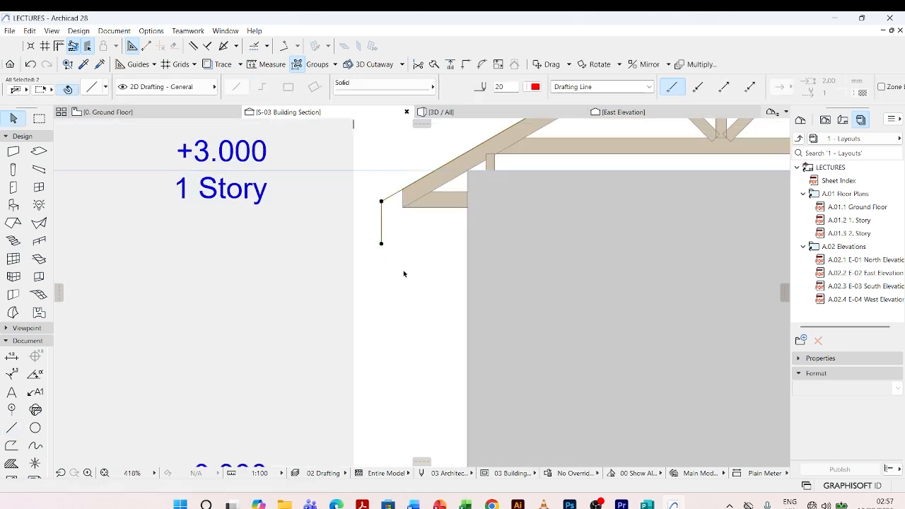
key(Escape)
- Fillet the corner between the sloping rafter line and the vertical line with a radius of 350
scroll(396, 244, up, 5)
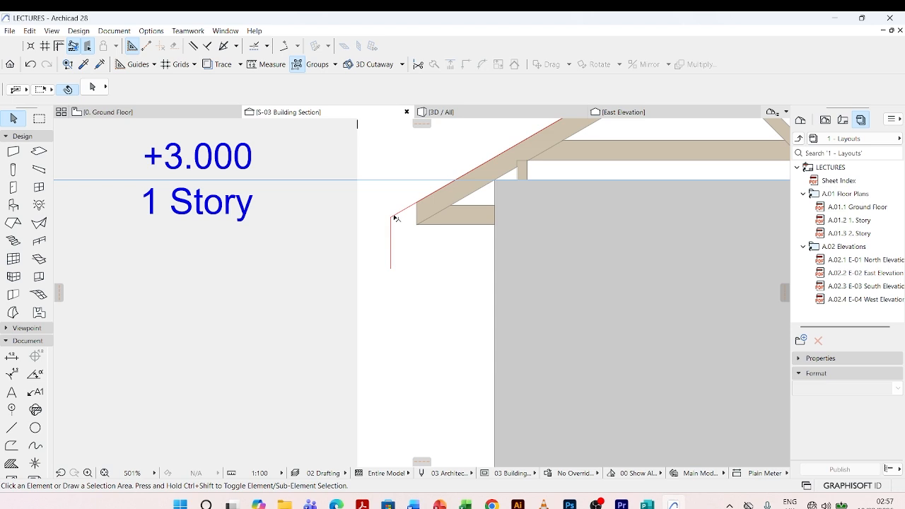
click(396, 218)
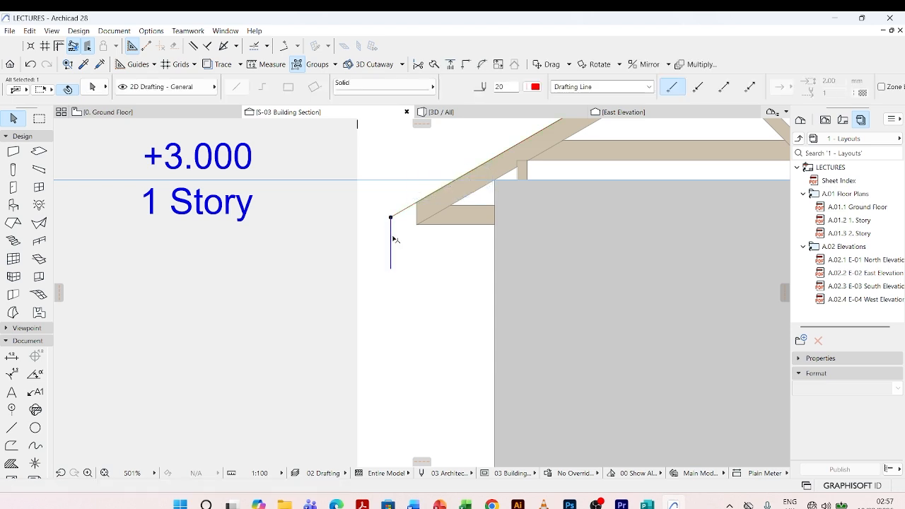
shift+click(391, 222)
click(391, 218)
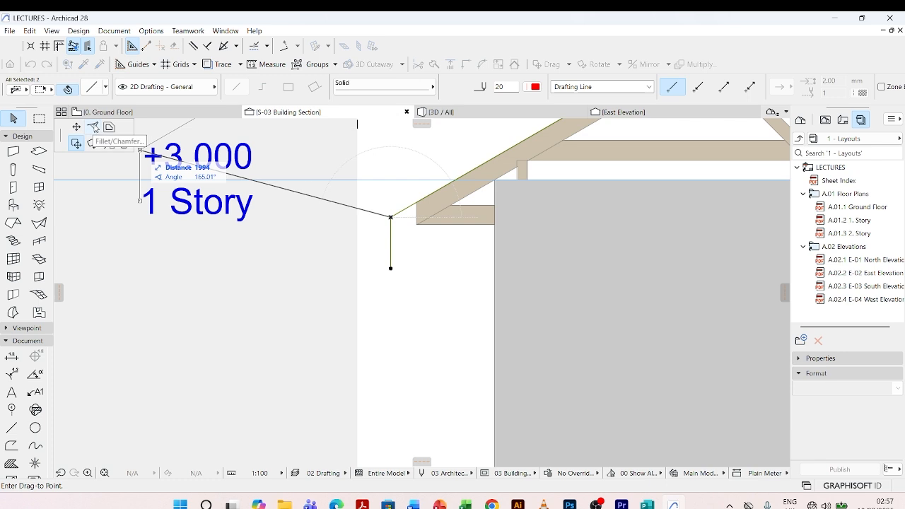
click(92, 128)
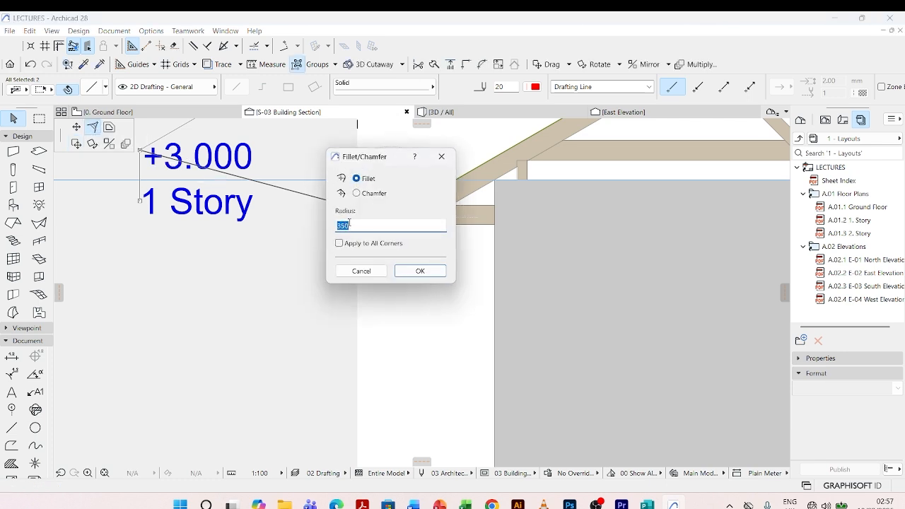
click(418, 272)
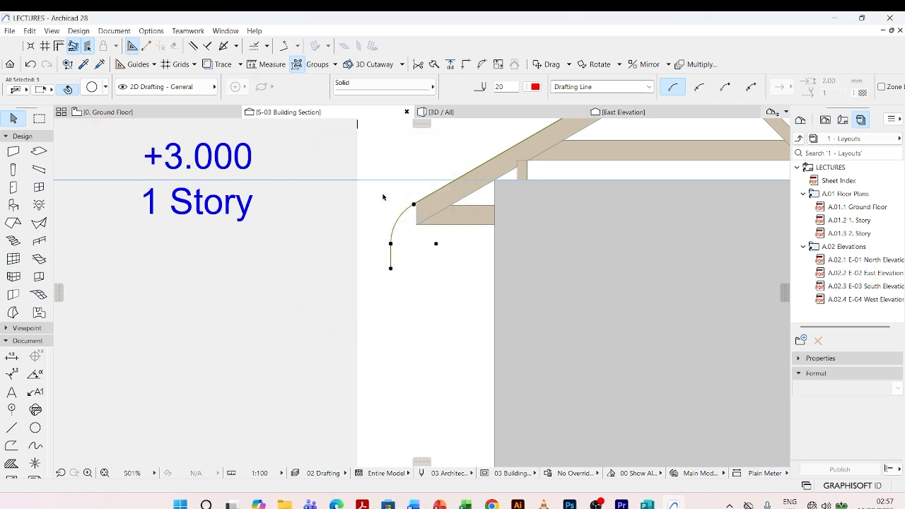
key(Escape)
scroll(418, 259, down, 6)
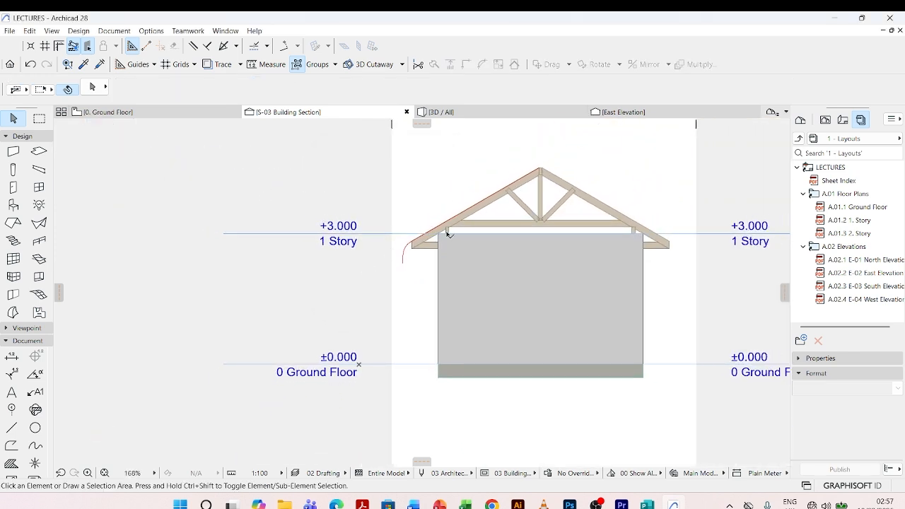
- Copy the vertical line, eaves arc and sloping rafter line together a short distance outward from the truss
scroll(396, 247, up, 7)
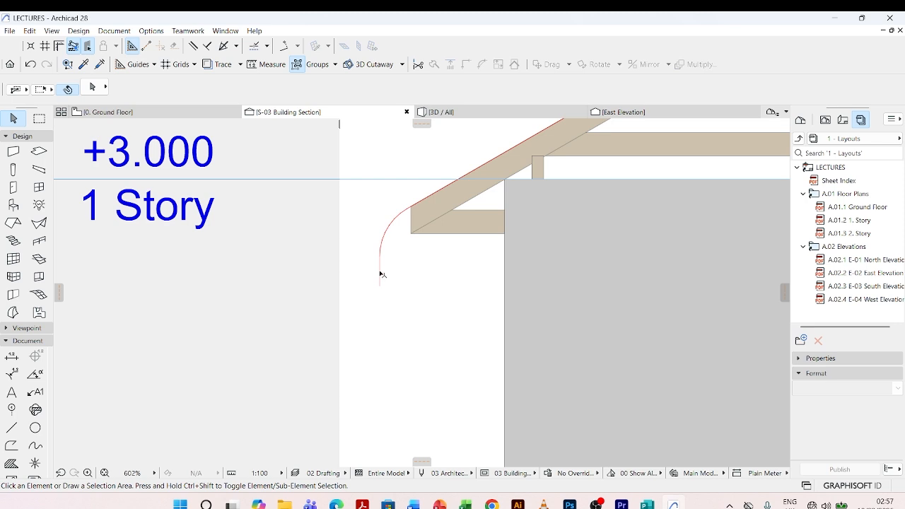
click(380, 263)
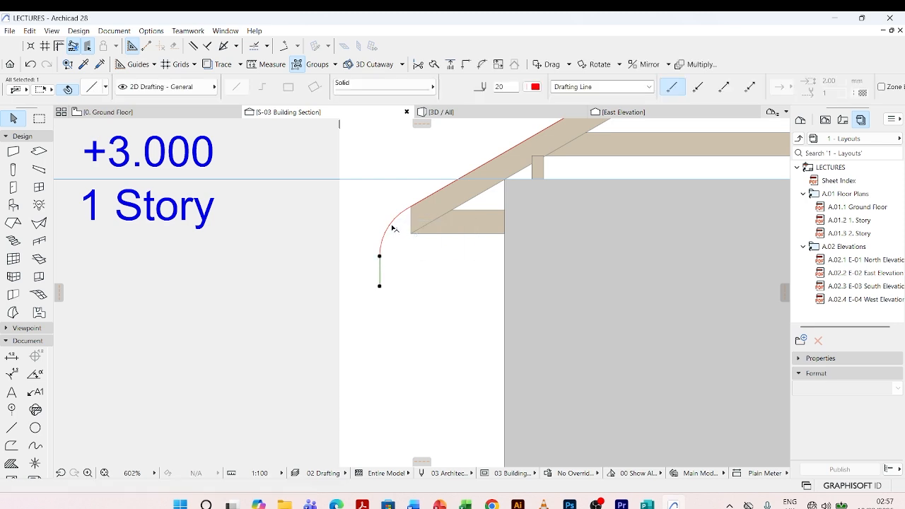
scroll(394, 228, up, 2)
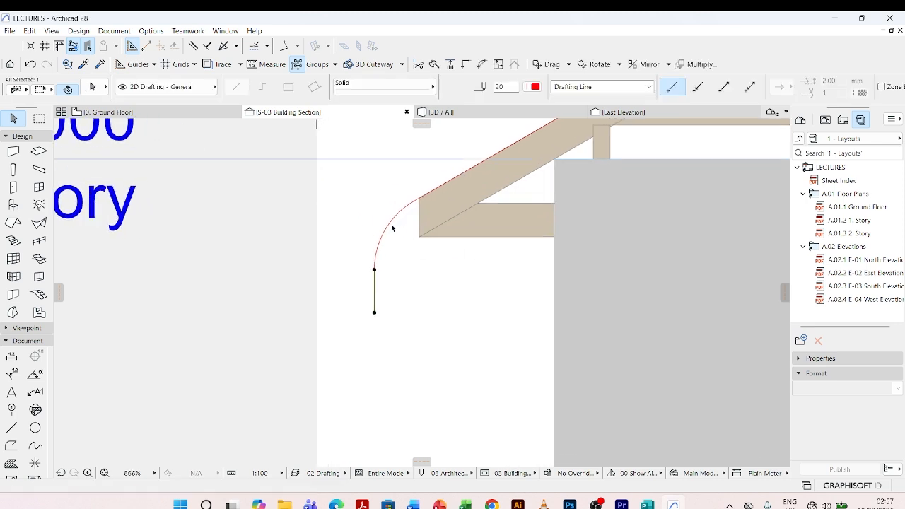
shift+click(384, 237)
shift+click(423, 196)
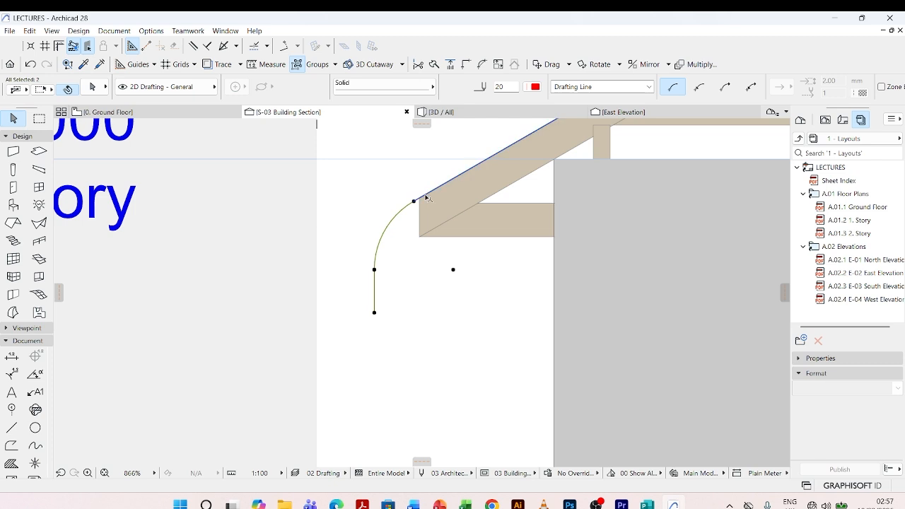
scroll(403, 316, down, 1)
scroll(403, 317, down, 4)
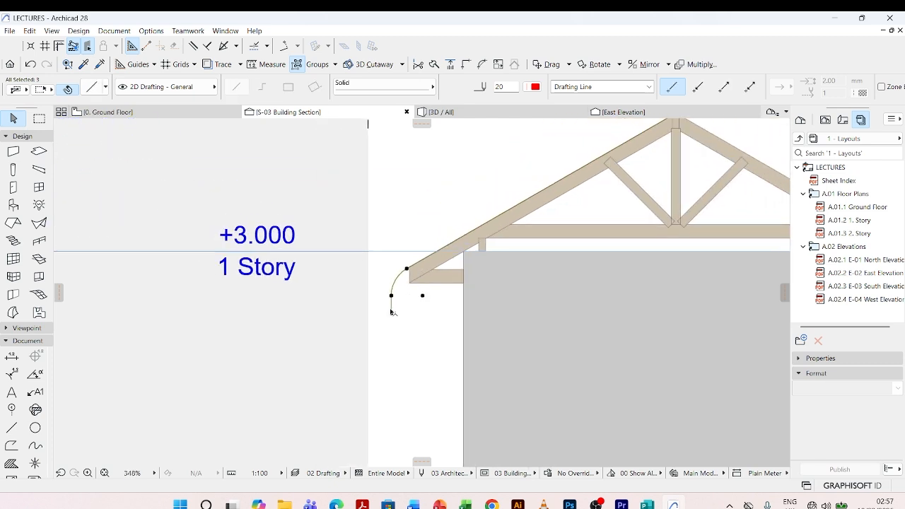
scroll(392, 314, up, 3)
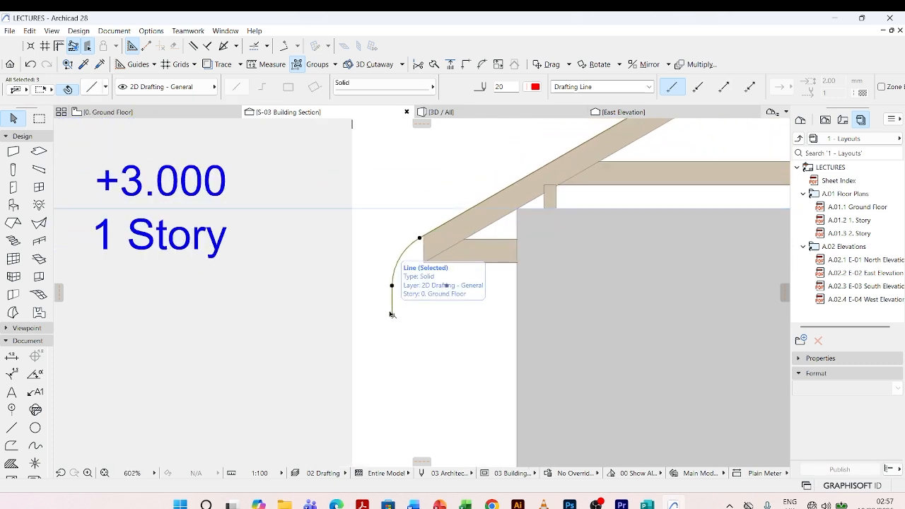
key(ctrl+shift+d)
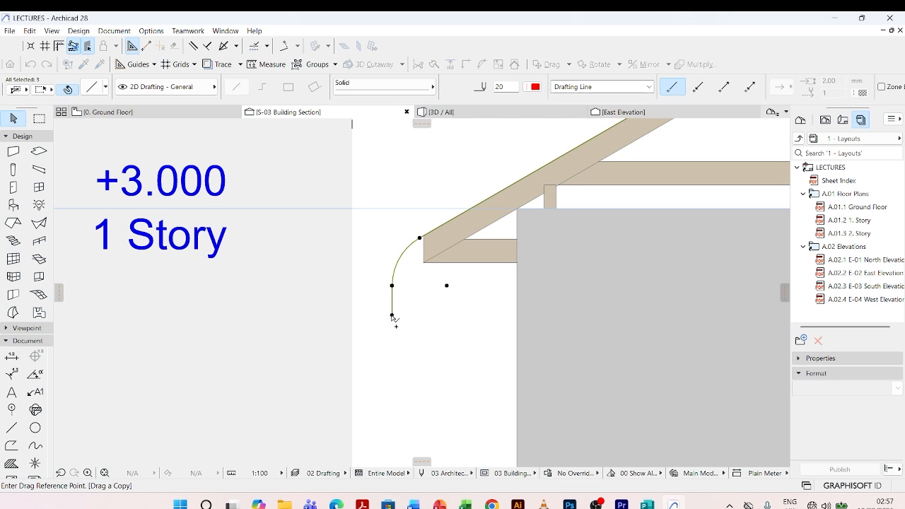
click(392, 314)
click(371, 317)
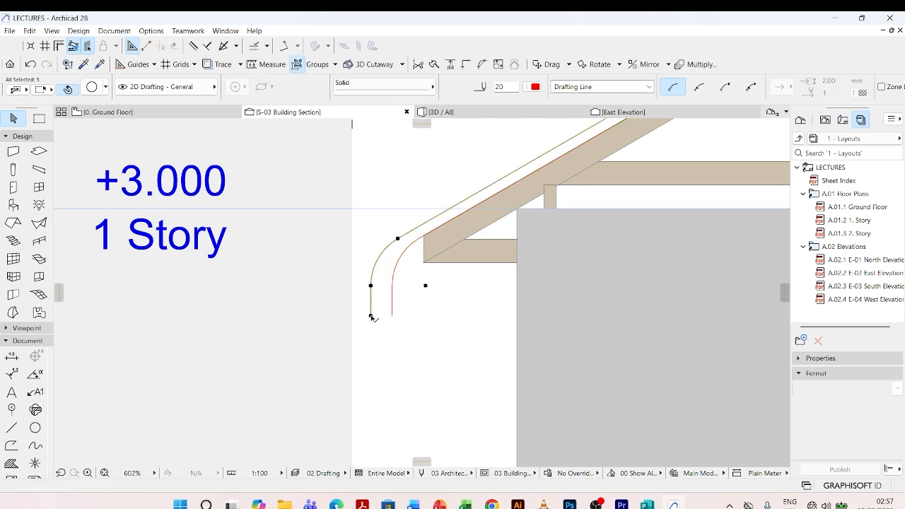
- Move the copied profile back over the original so the lower ends of their vertical lines coincide
scroll(370, 317, up, 3)
key(ctrl+d)
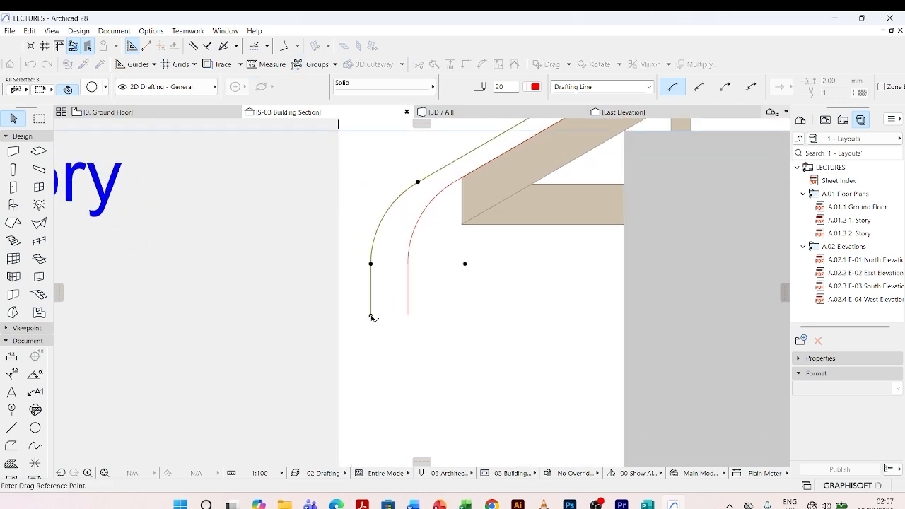
click(370, 315)
click(408, 315)
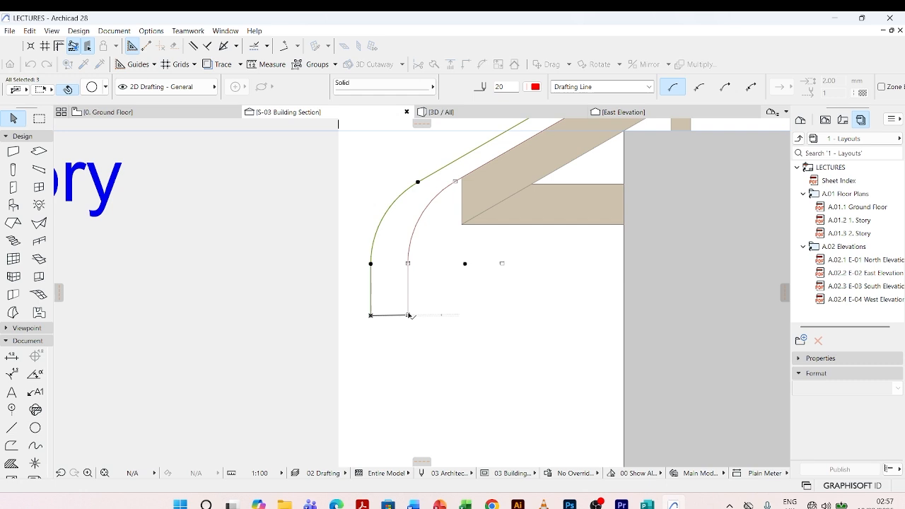
- Offset the whole selected profile outward by 25, starting from its eaves arc
click(427, 211)
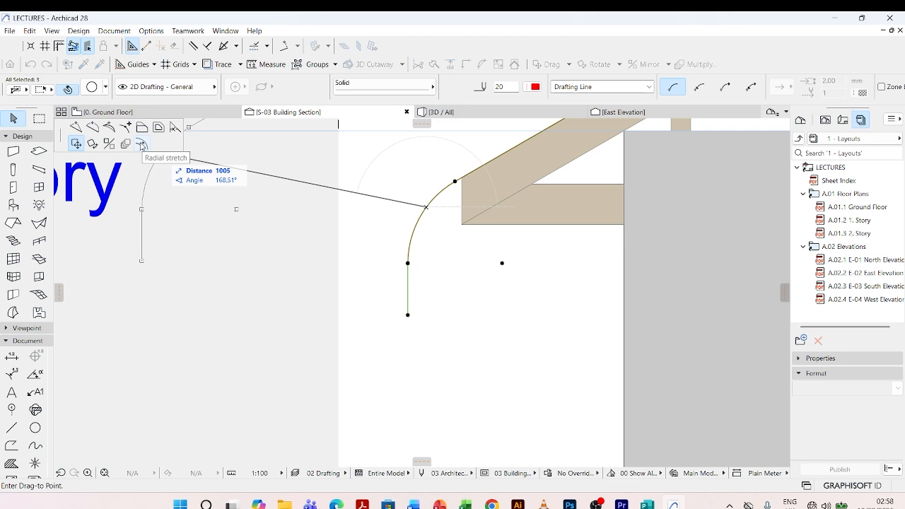
click(158, 128)
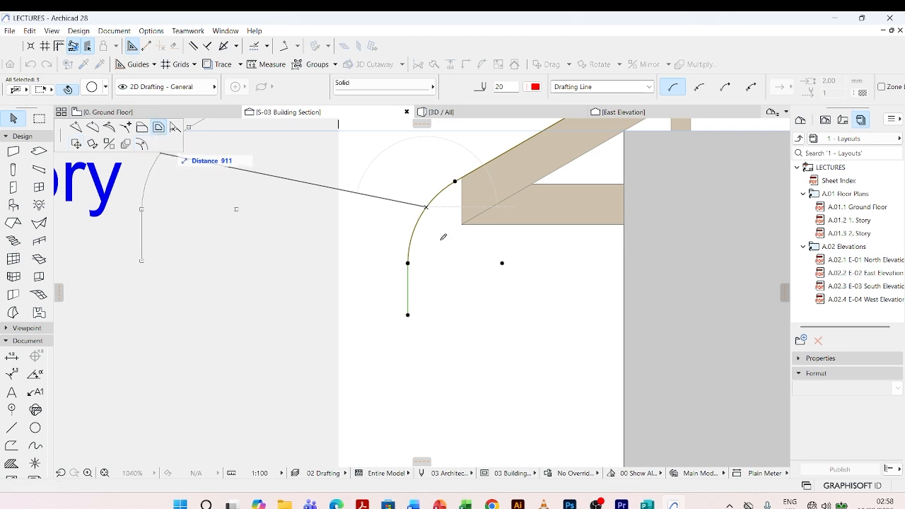
scroll(409, 212, down, 3)
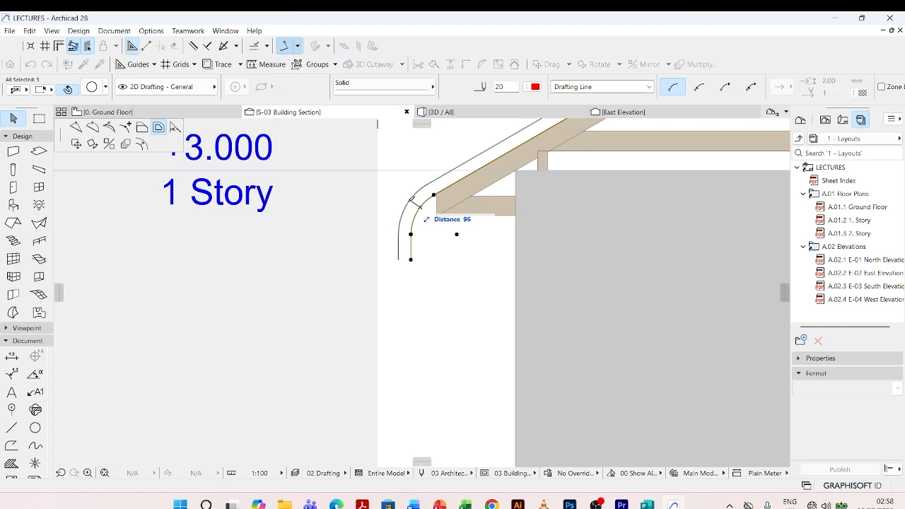
text(2)
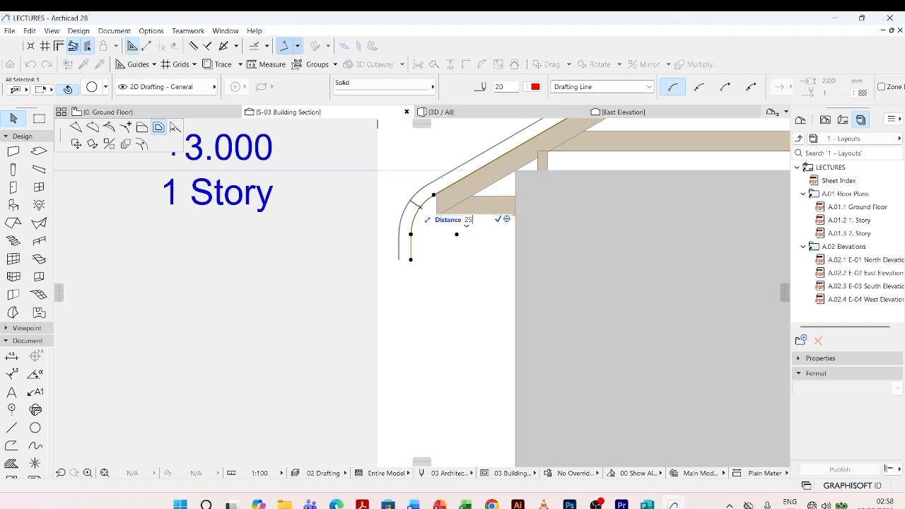
text(5)
key(Return)
scroll(437, 267, down, 4)
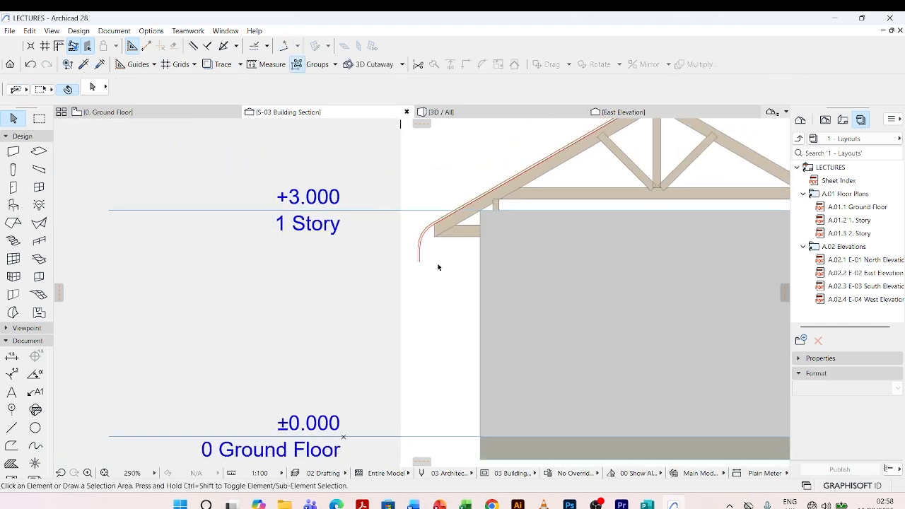
scroll(438, 268, down, 2)
scroll(396, 290, up, 6)
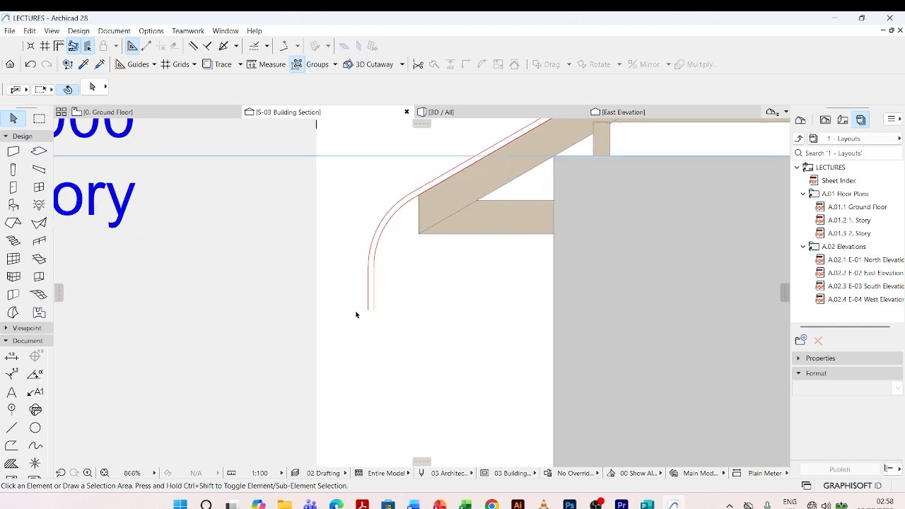
- Close the lower eaves end of the double profile with a short line between the two vertical lines
click(12, 427)
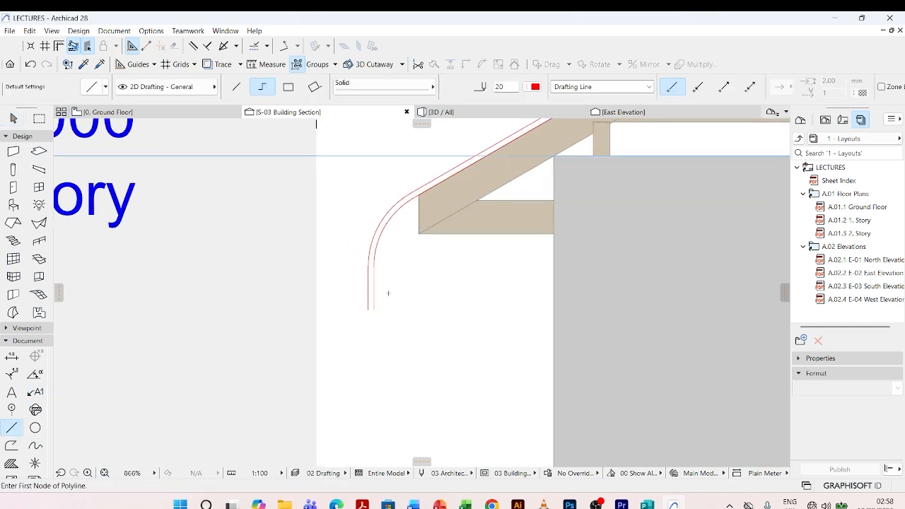
scroll(367, 309, up, 4)
click(353, 322)
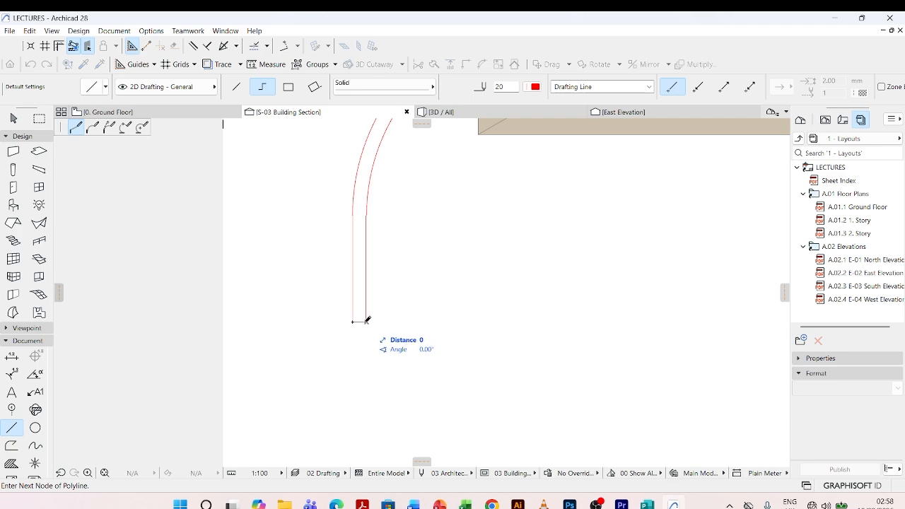
double_click(365, 321)
scroll(372, 313, down, 8)
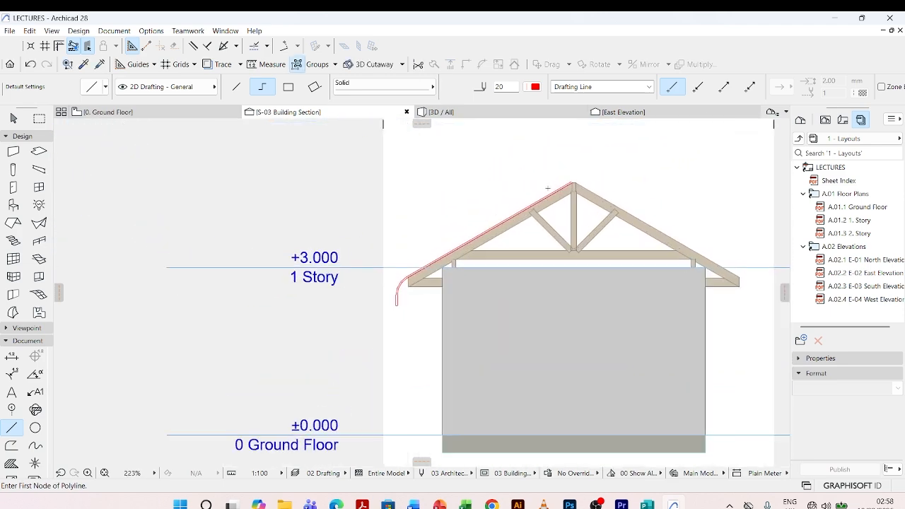
- Close the ridge end of the double profile with a short line between the two sloping lines
scroll(591, 177, up, 3)
scroll(590, 177, up, 4)
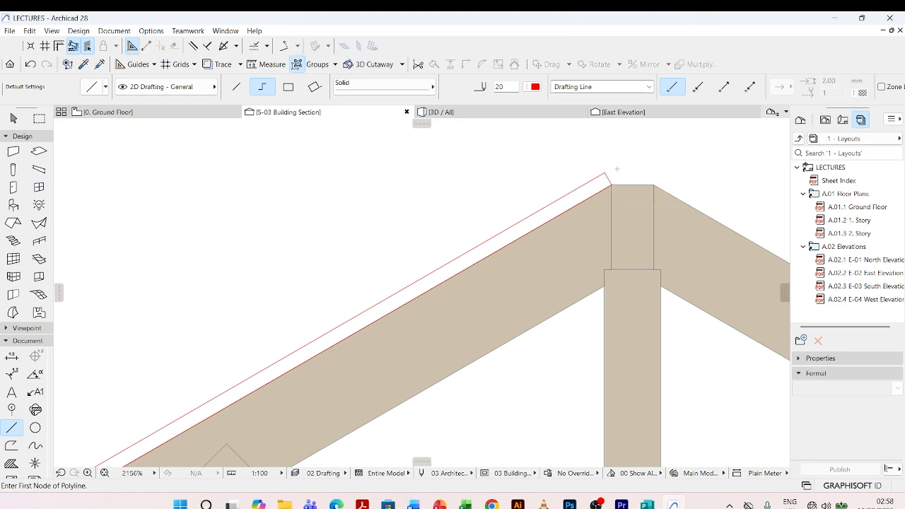
key(Escape)
scroll(553, 160, down, 6)
scroll(499, 212, down, 2)
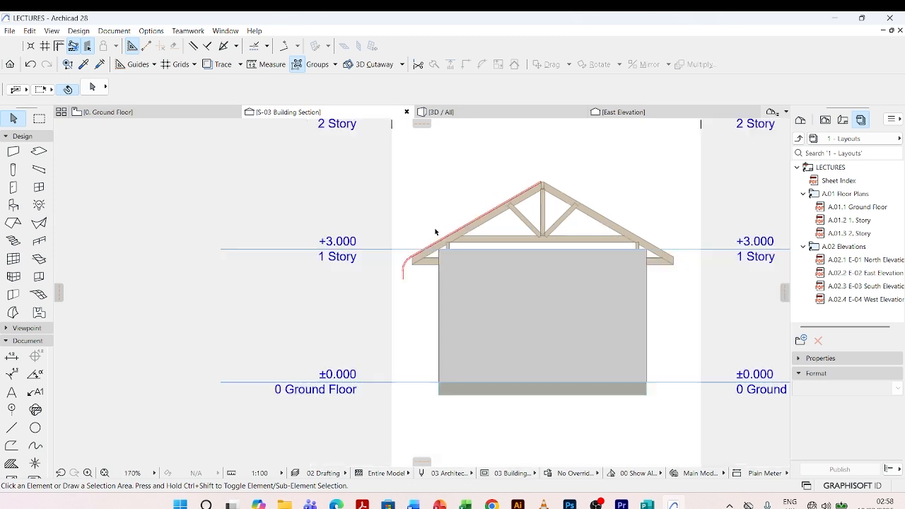
- Activate the Morph tool and set its default building material to Steel - Stainless
scroll(471, 195, up, 3)
scroll(473, 203, down, 5)
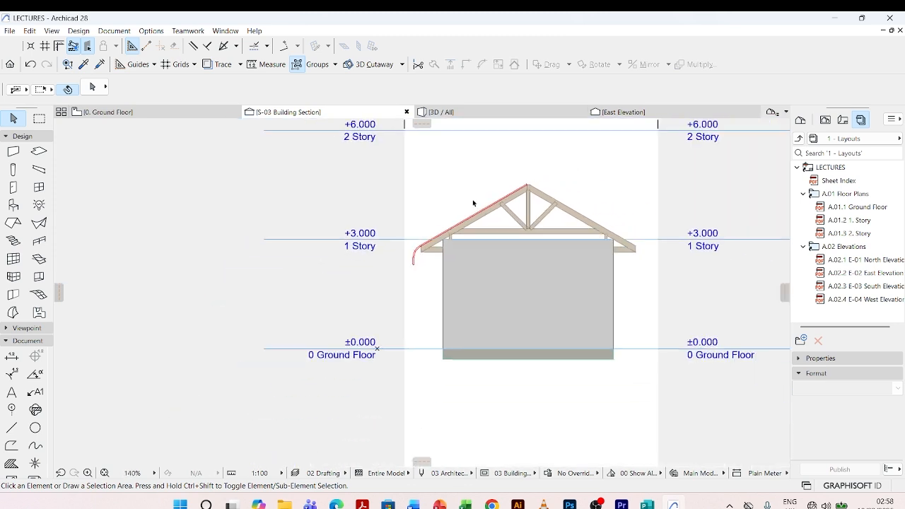
scroll(473, 203, up, 2)
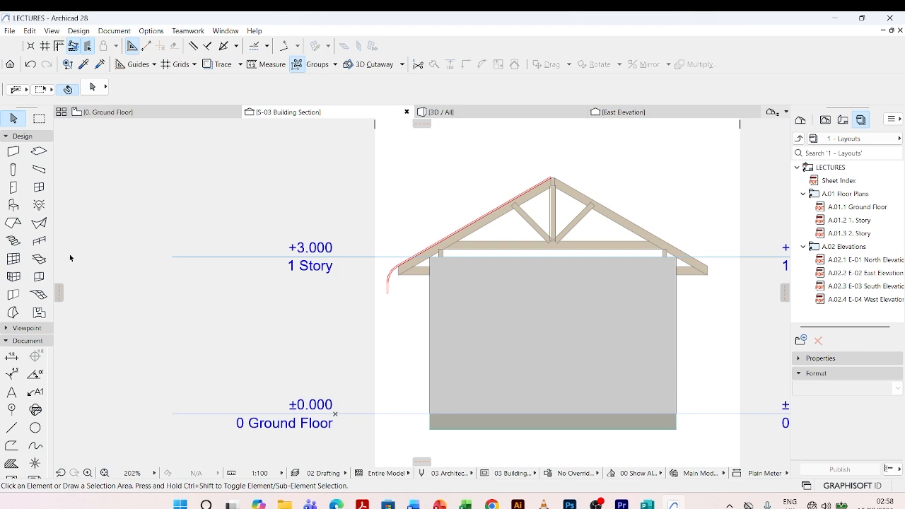
click(13, 312)
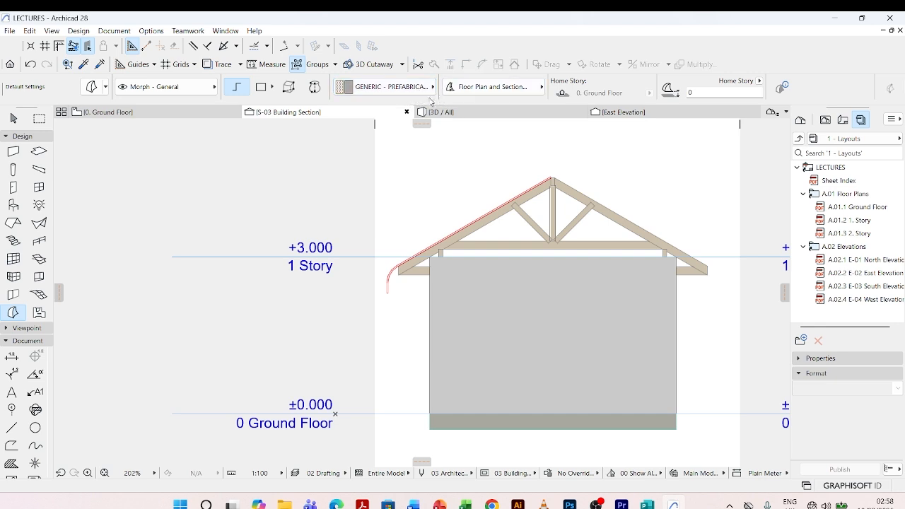
click(432, 86)
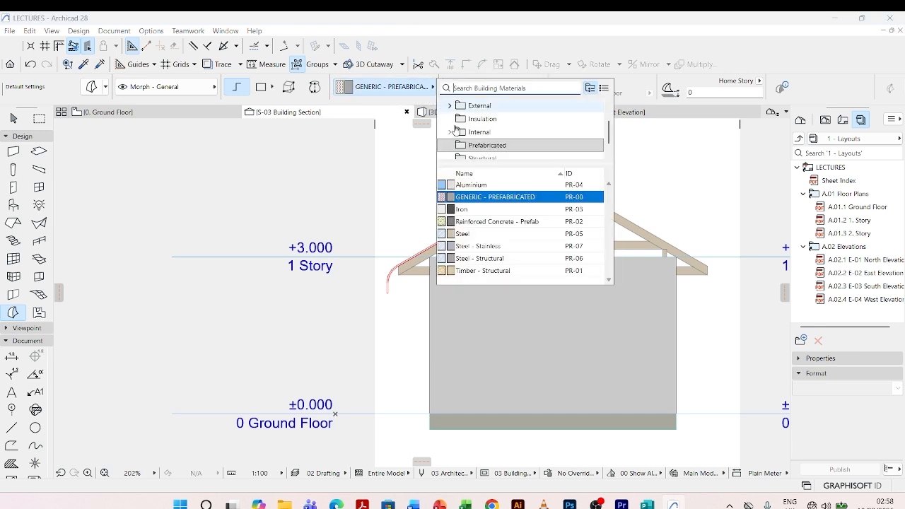
click(469, 246)
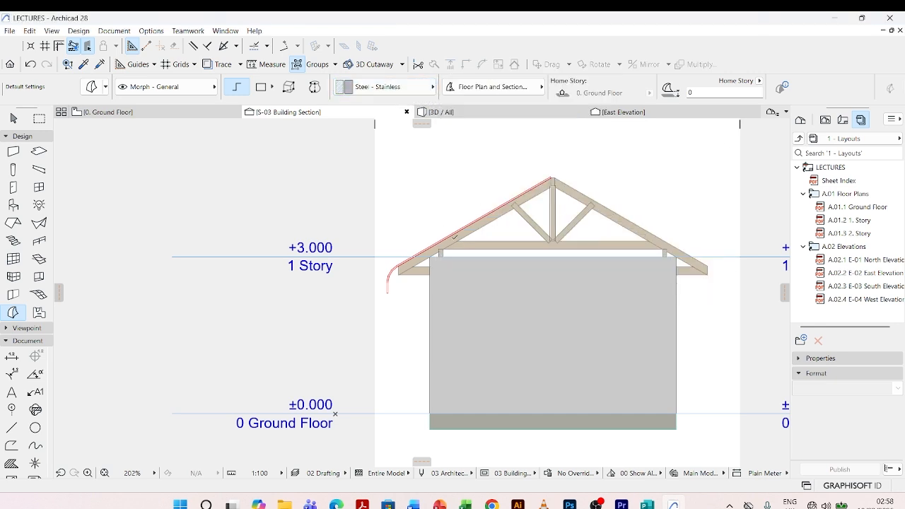
- Override the Morph tool's default surface with Roof - Corrugated Sheet Matte
scroll(405, 92, down, 3)
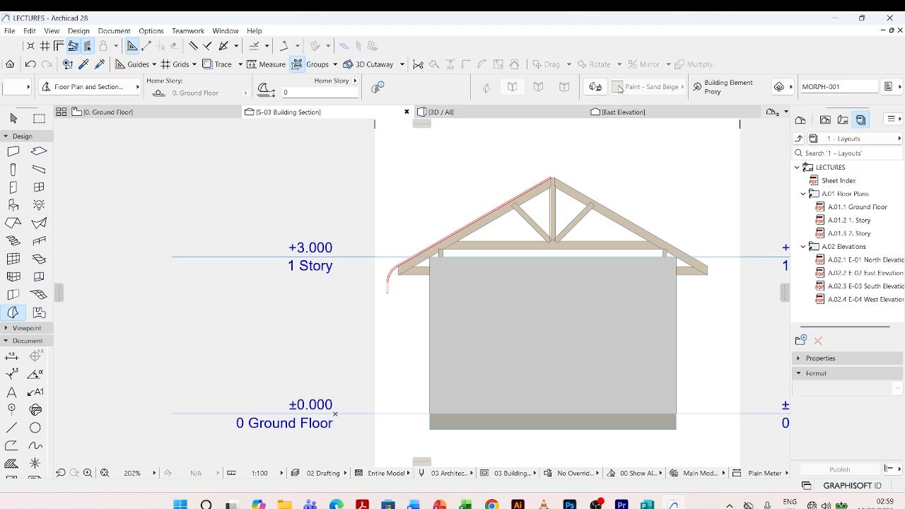
click(680, 87)
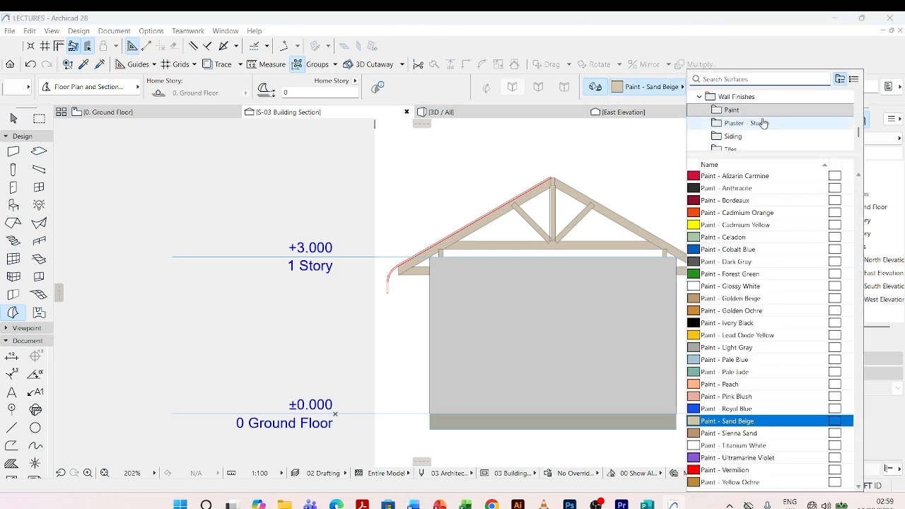
click(736, 79)
text(cor)
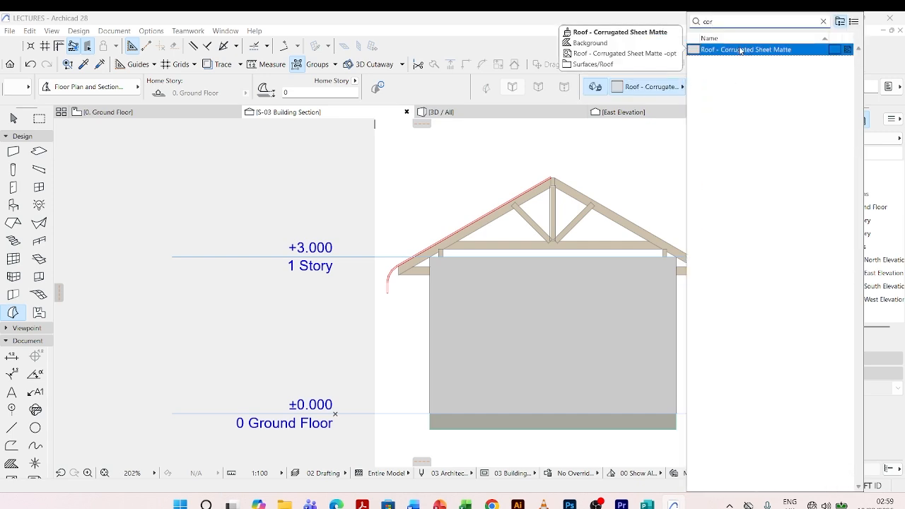
click(739, 50)
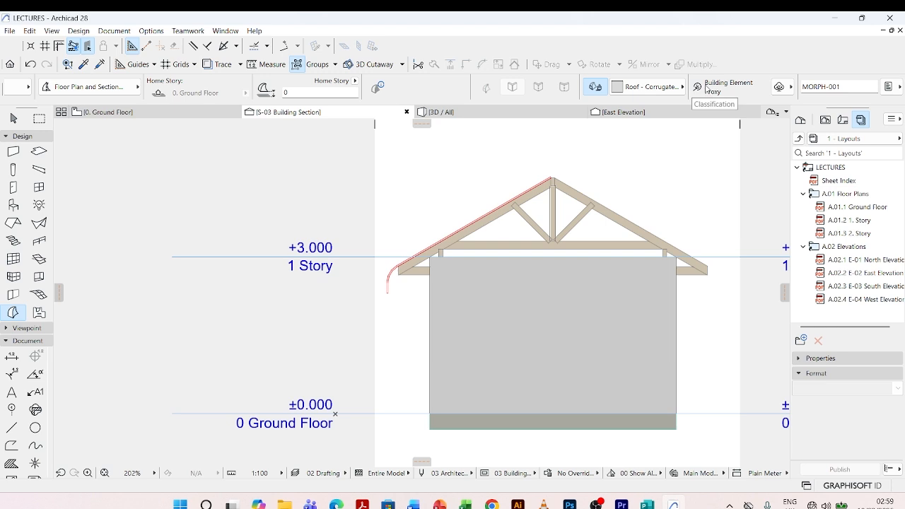
- Create a morph face from the closed curved-eaves profile by tracing its outline with the Magic Wand
scroll(442, 212, up, 4)
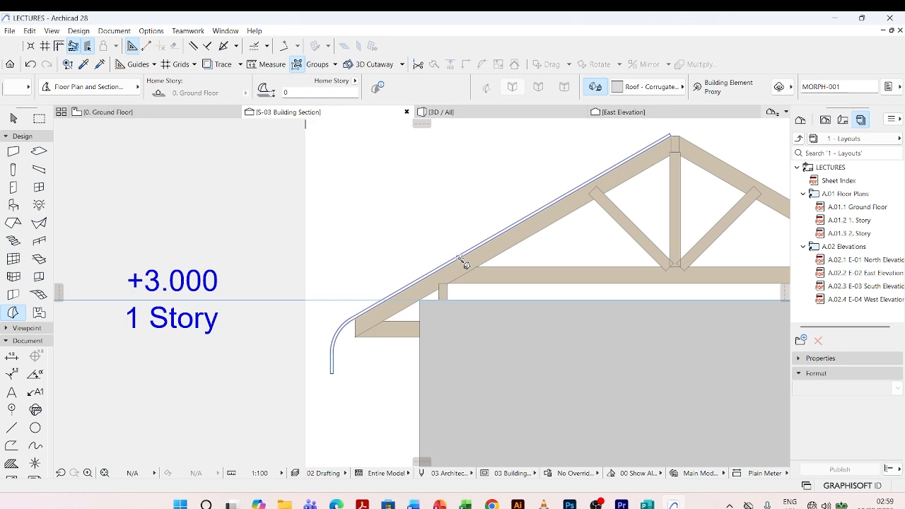
click(466, 264)
scroll(368, 332, up, 3)
scroll(297, 159, down, 2)
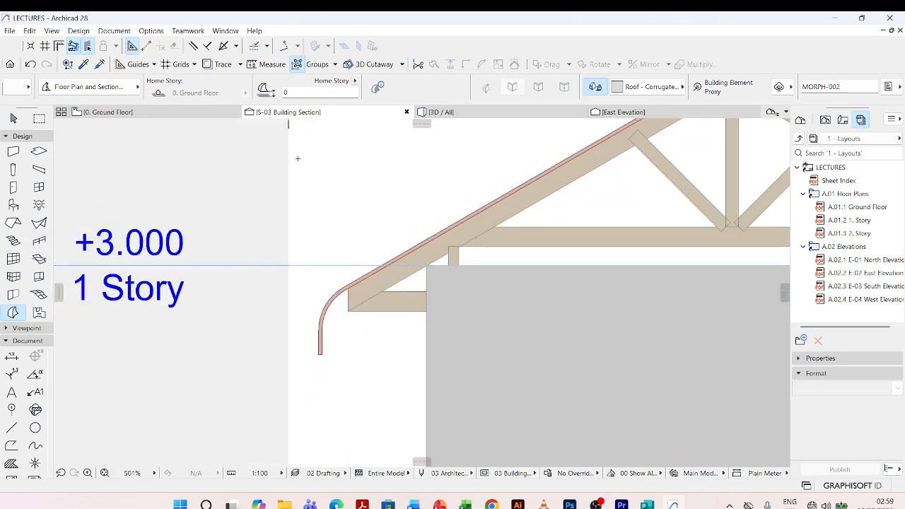
- Check where the new roof profile morph sits relative to the trusses in the 3D view
click(450, 115)
scroll(255, 224, up, 4)
scroll(329, 234, down, 3)
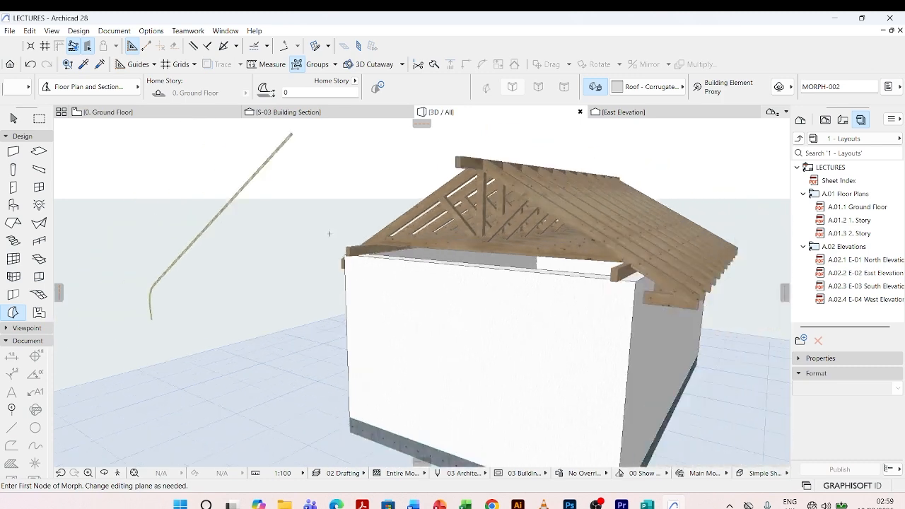
- Locate the roof profile morph along the S-03 section line in the ground floor plan
click(136, 114)
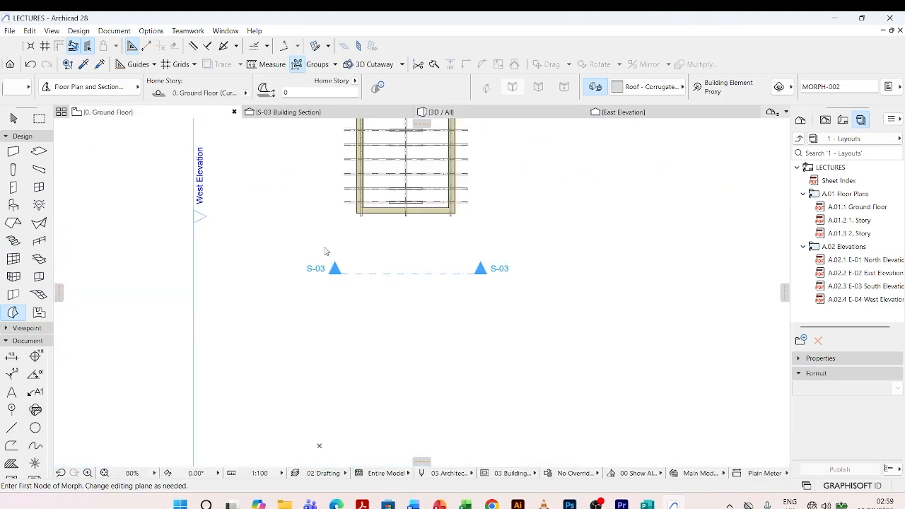
scroll(359, 274, up, 3)
scroll(420, 269, down, 2)
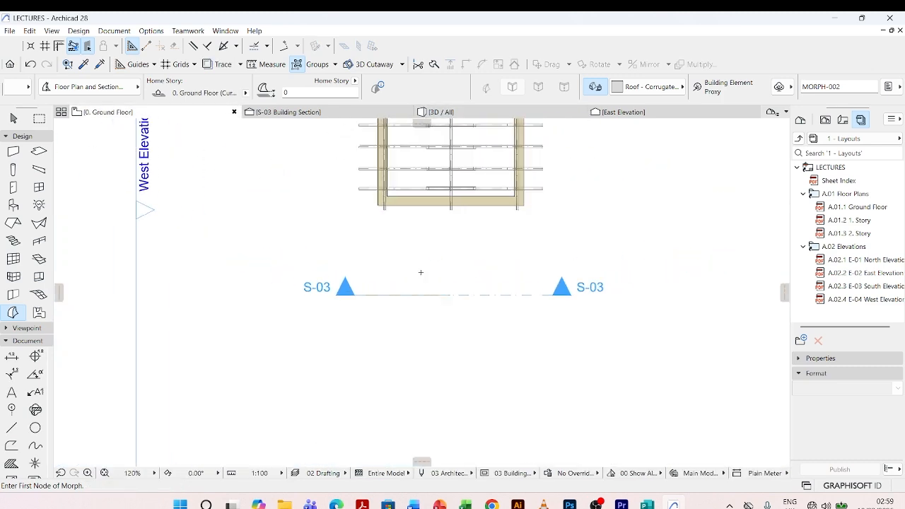
scroll(398, 220, up, 2)
key(Escape)
click(417, 354)
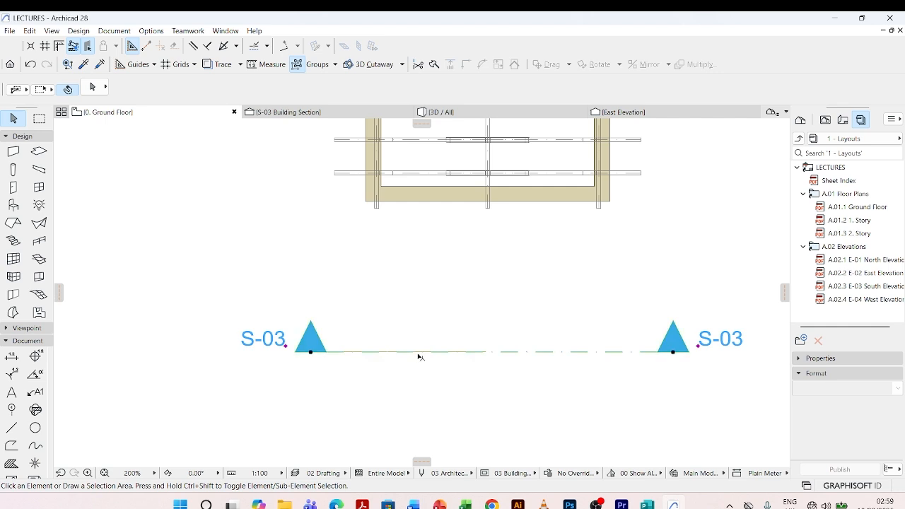
scroll(332, 355, up, 4)
scroll(323, 353, up, 1)
key(Escape)
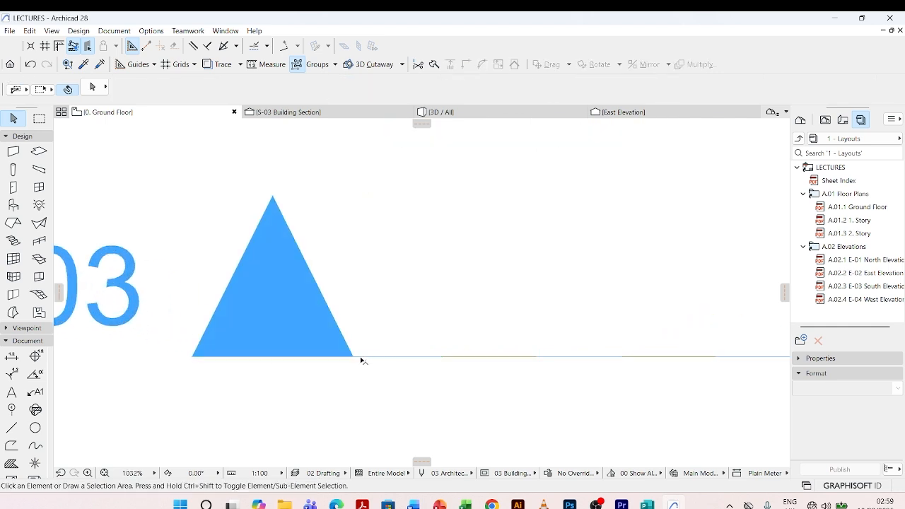
scroll(360, 360, up, 2)
scroll(336, 326, down, 3)
scroll(542, 319, up, 1)
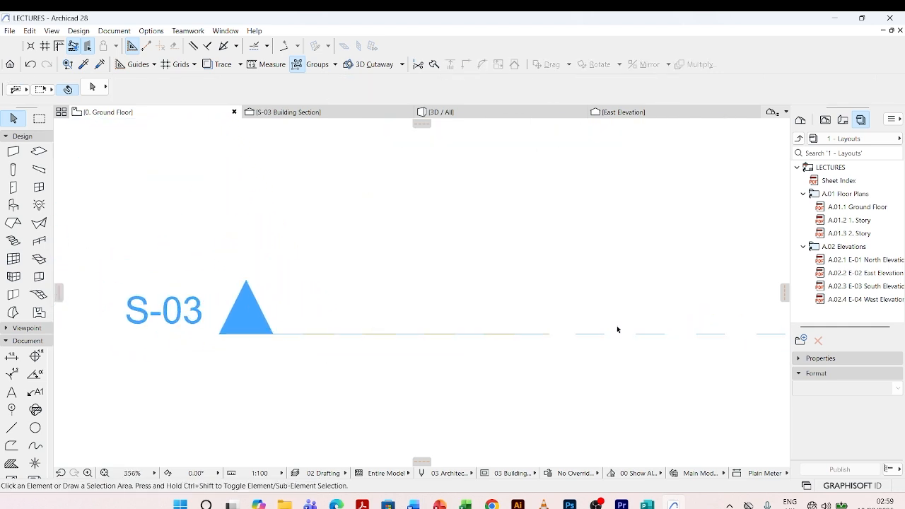
scroll(418, 344, up, 5)
scroll(400, 355, down, 10)
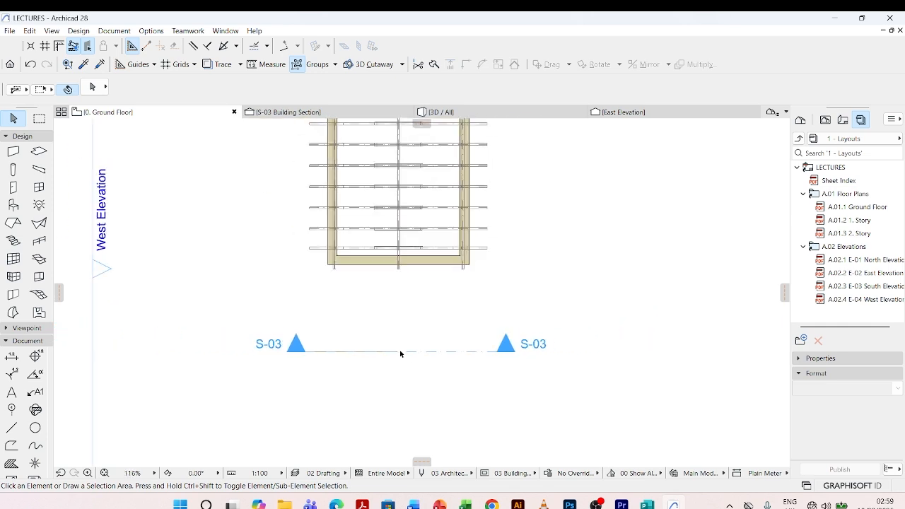
- Move the S-03 section line slightly away from the building so it no longer overlaps the roof profile morph
scroll(401, 347, up, 1)
click(399, 345)
key(ctrl+d)
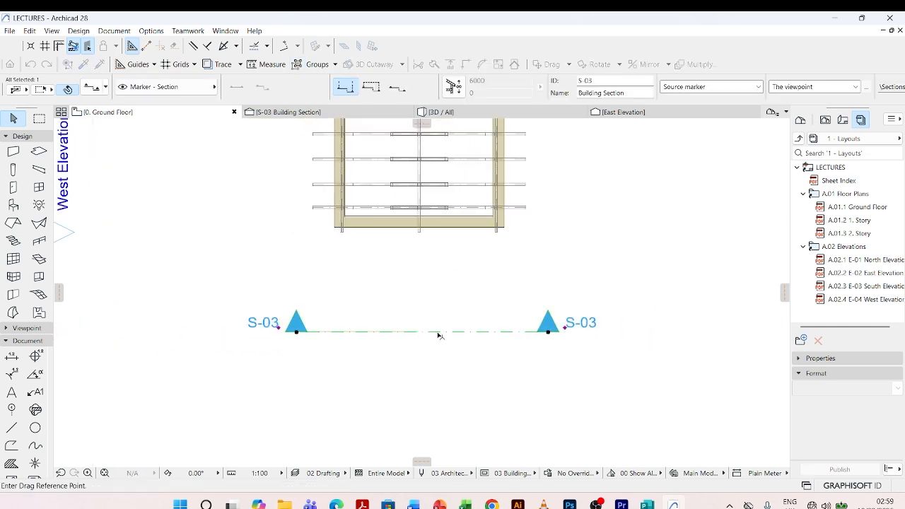
click(438, 332)
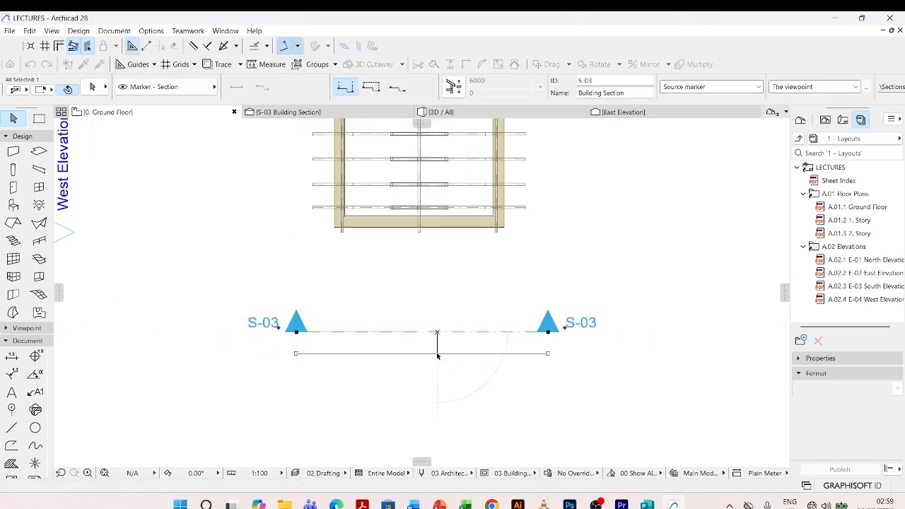
click(437, 354)
- Move the roof profile morph about 2.7 m straight towards the building, to just outside the nearest purlin ends
click(407, 332)
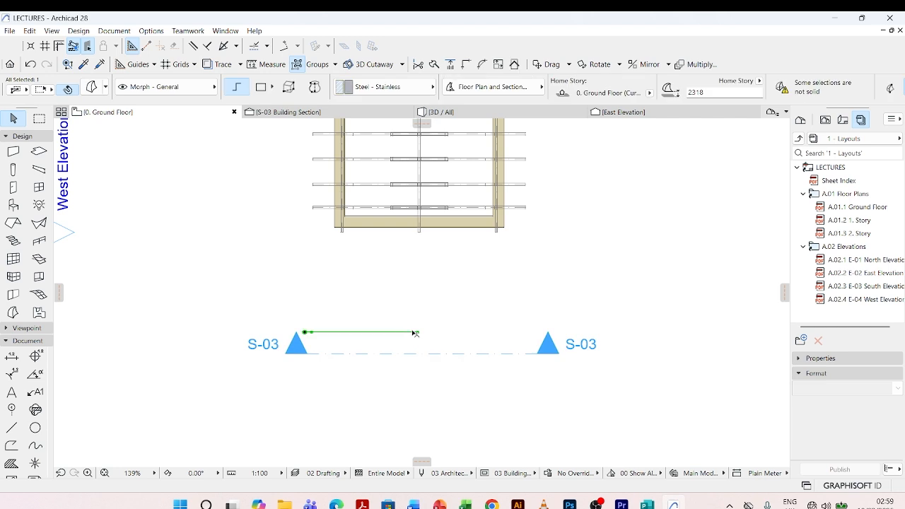
scroll(412, 332, up, 3)
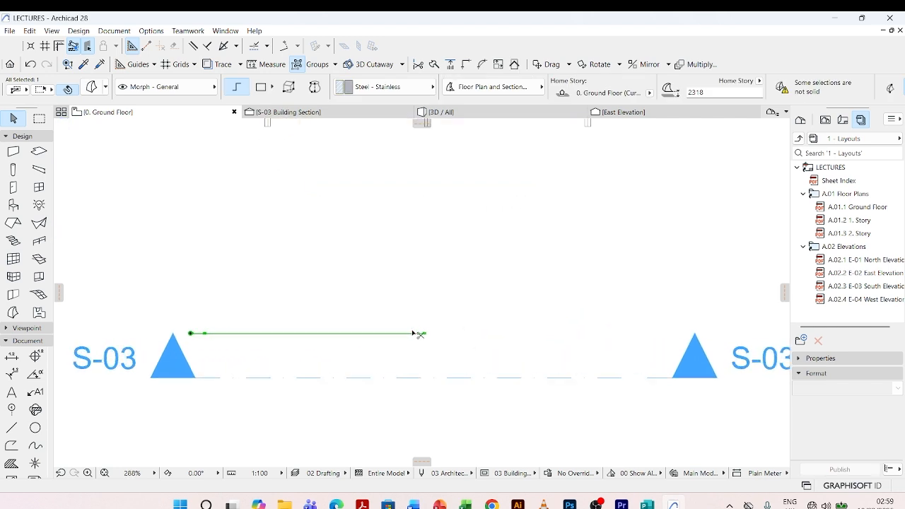
key(ctrl+d)
click(426, 334)
scroll(424, 340, down, 2)
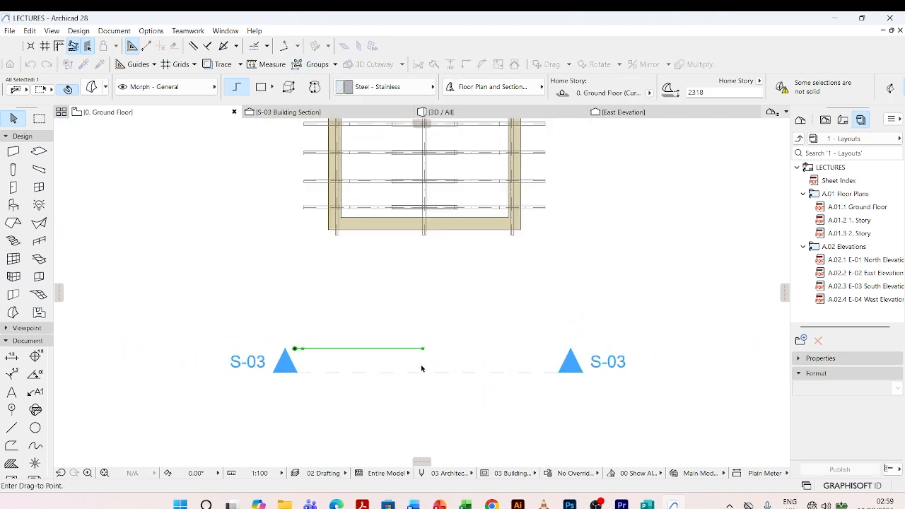
scroll(421, 266, up, 3)
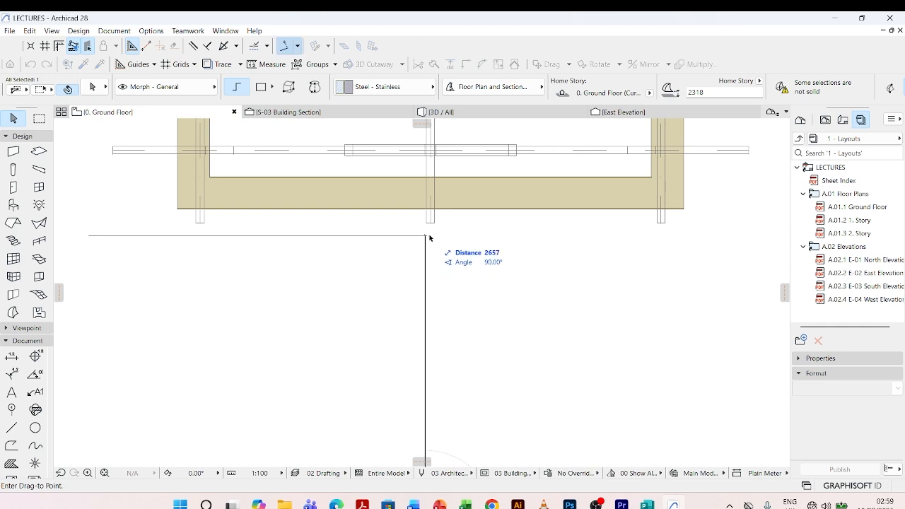
click(429, 229)
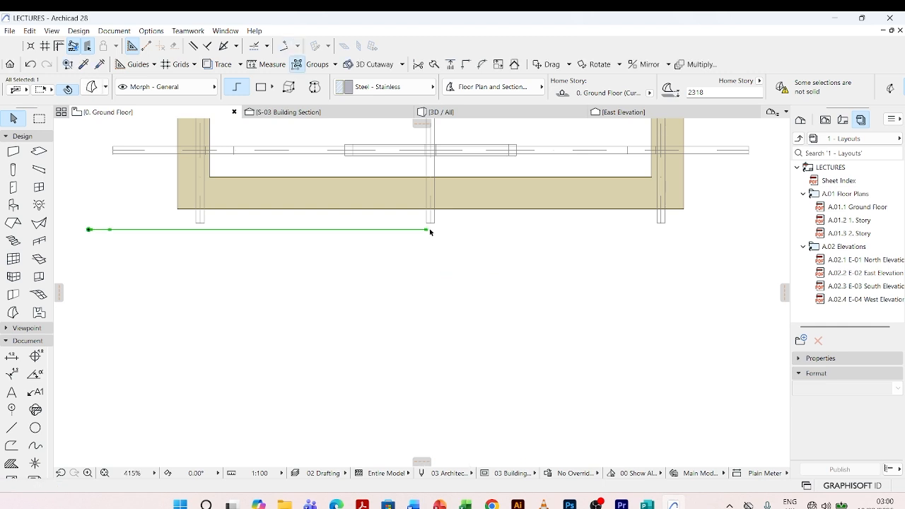
- Measure the length of the ridge purlin between its two ends in the ground floor plan
scroll(427, 226, up, 3)
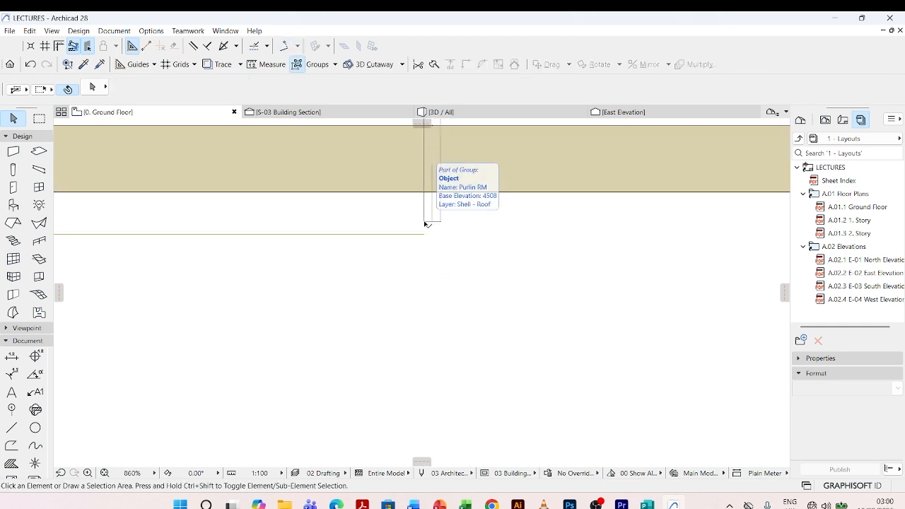
key(m)
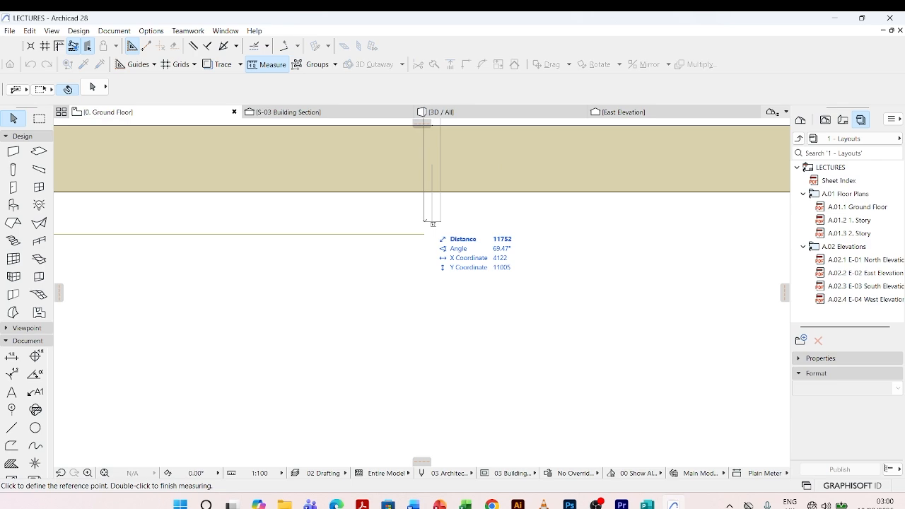
scroll(433, 224, down, 8)
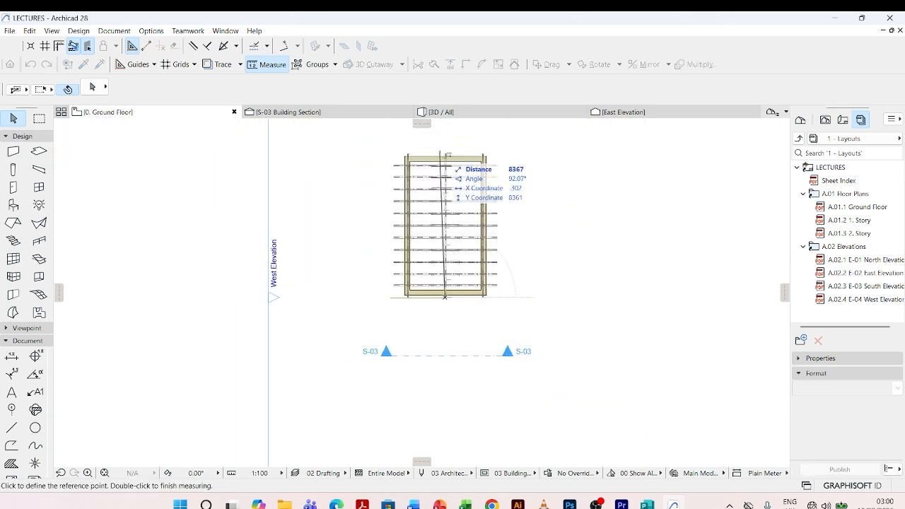
scroll(453, 156, up, 4)
scroll(456, 152, up, 1)
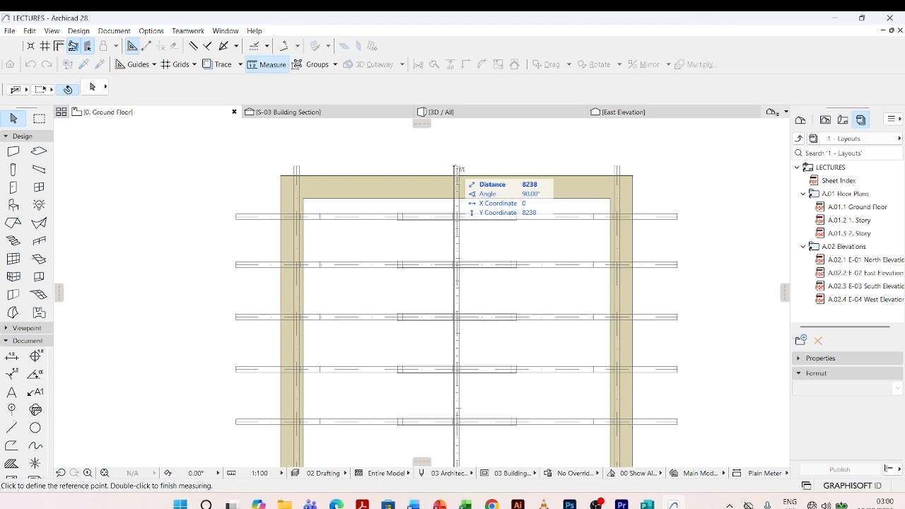
scroll(456, 169, down, 3)
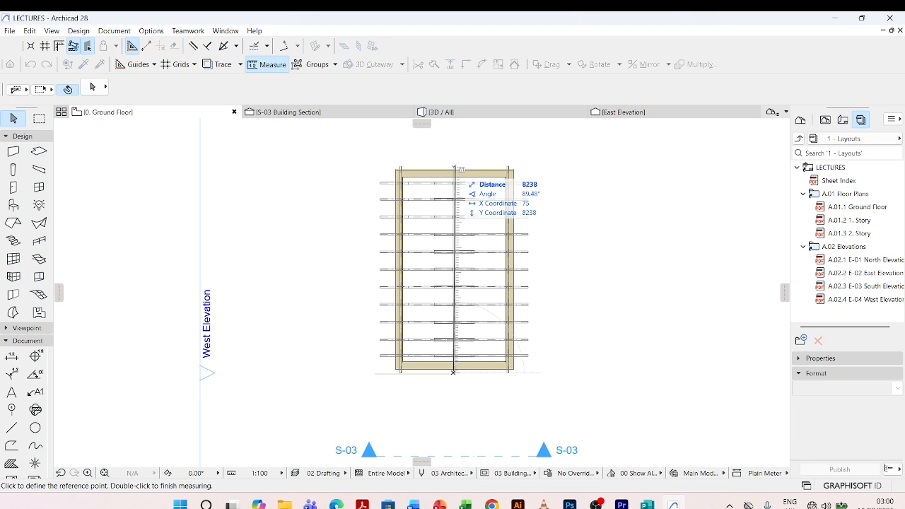
key(Escape)
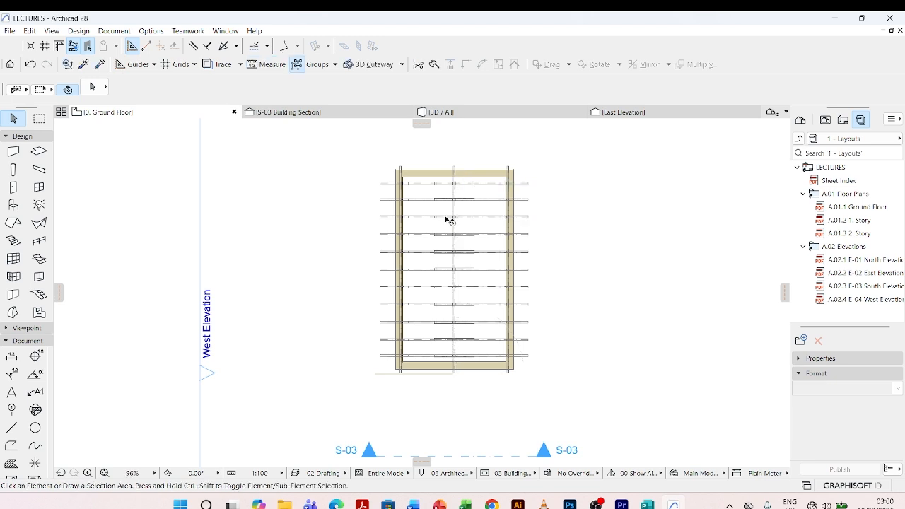
- Extrude the curved-eaves profile morph 8500 mm along the building's length over the trusses in the 3D view, using the Tube operation
click(460, 114)
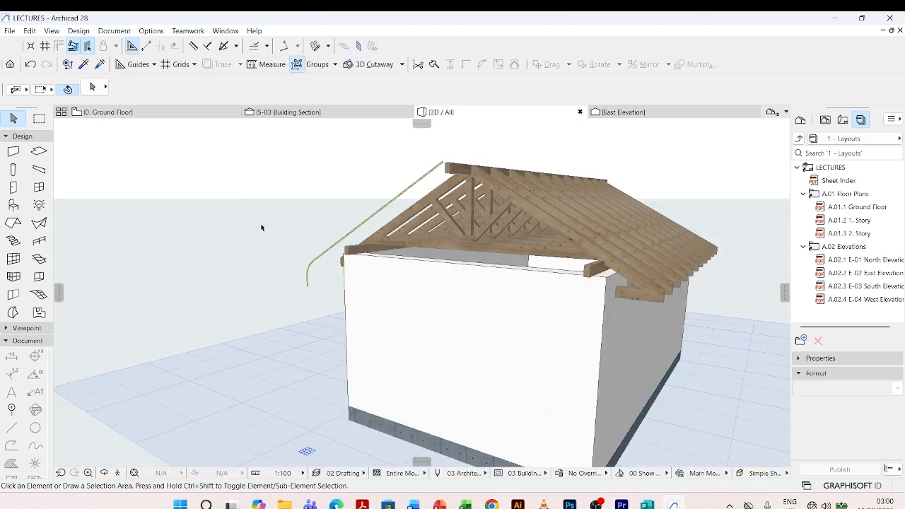
shift+middle_drag(262, 227, 587, 213)
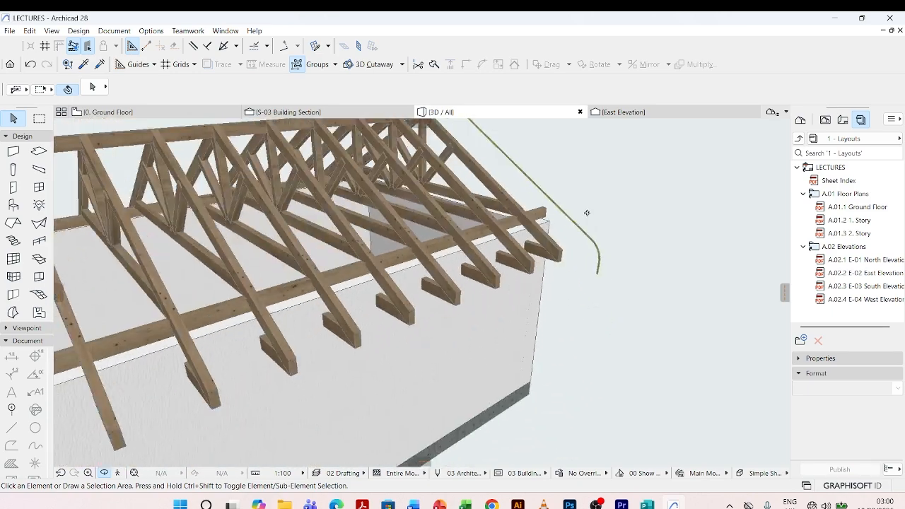
scroll(587, 213, up, 5)
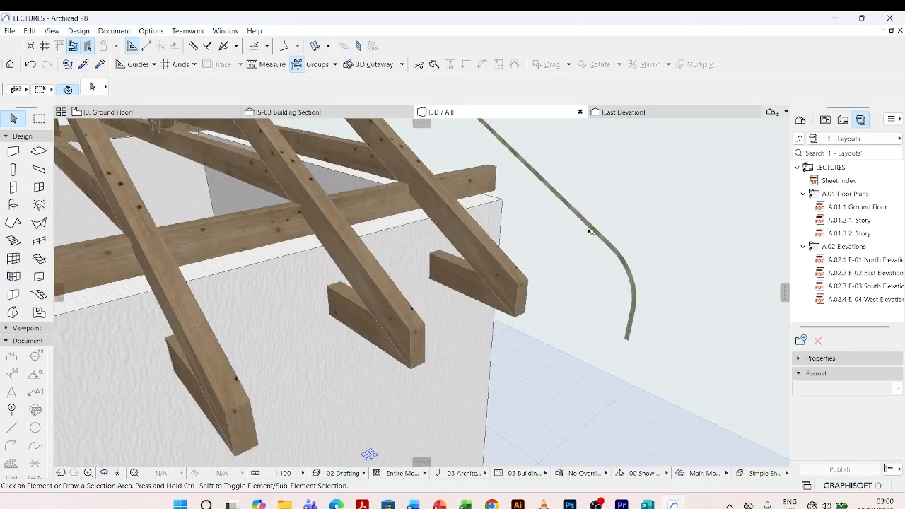
click(590, 226)
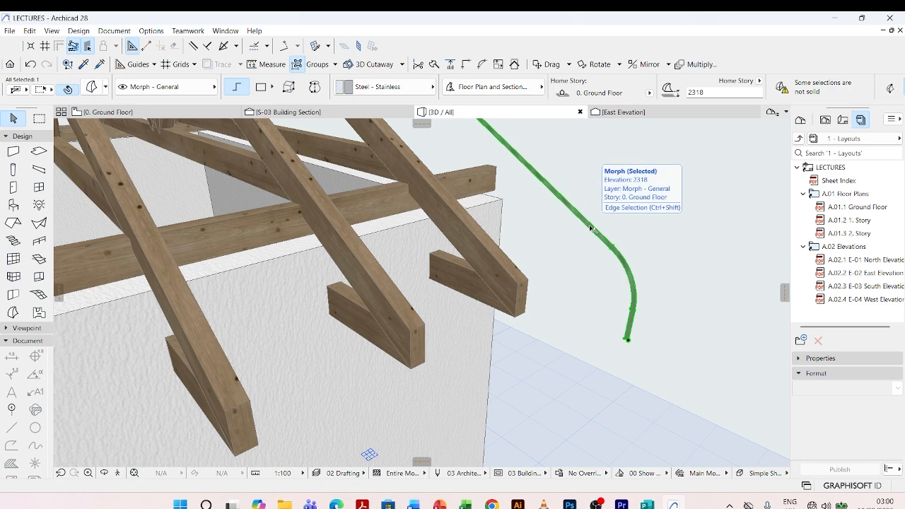
scroll(575, 213, up, 2)
scroll(574, 213, up, 2)
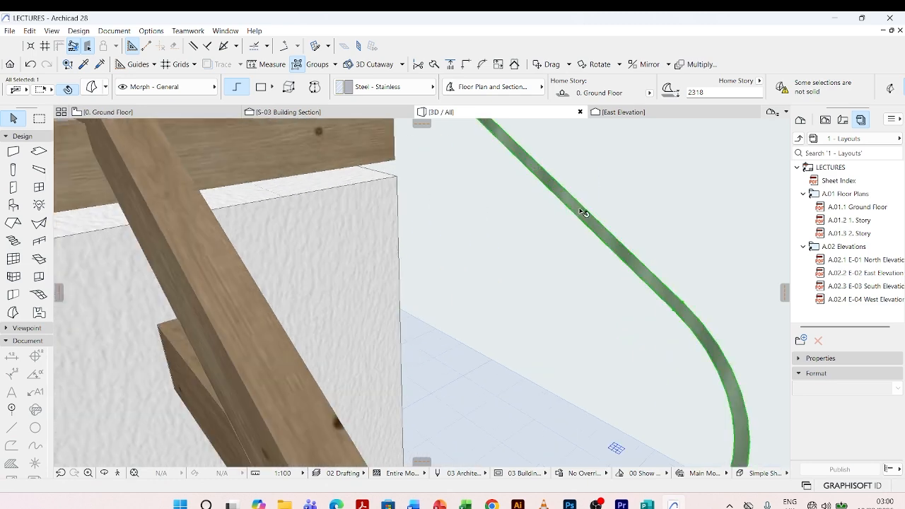
click(582, 207)
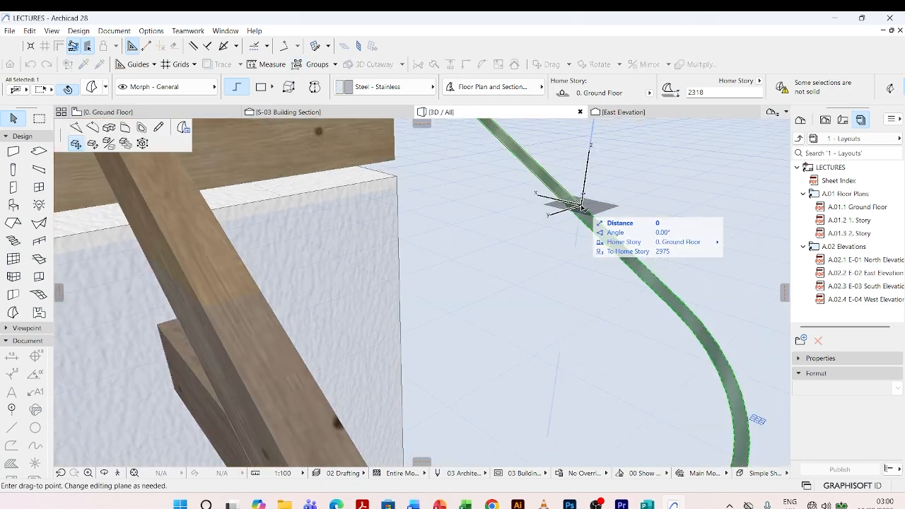
scroll(576, 212, down, 4)
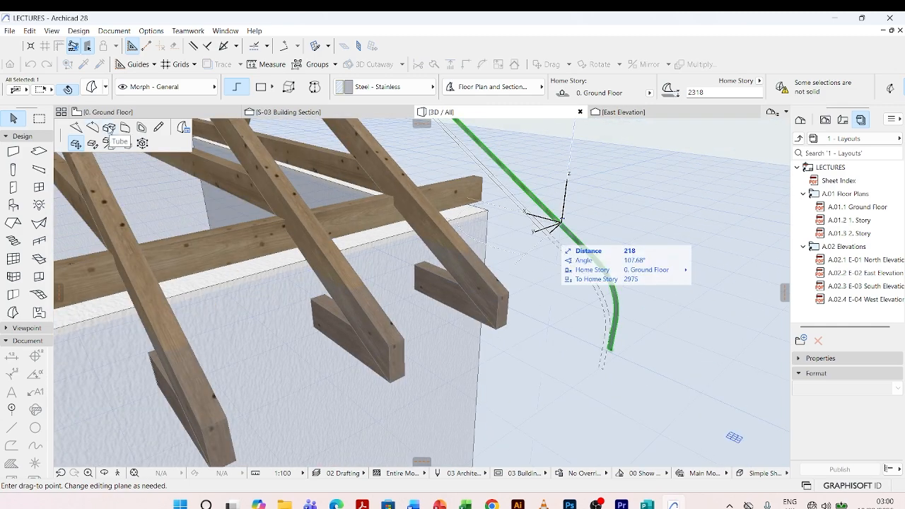
click(110, 128)
scroll(582, 292, down, 4)
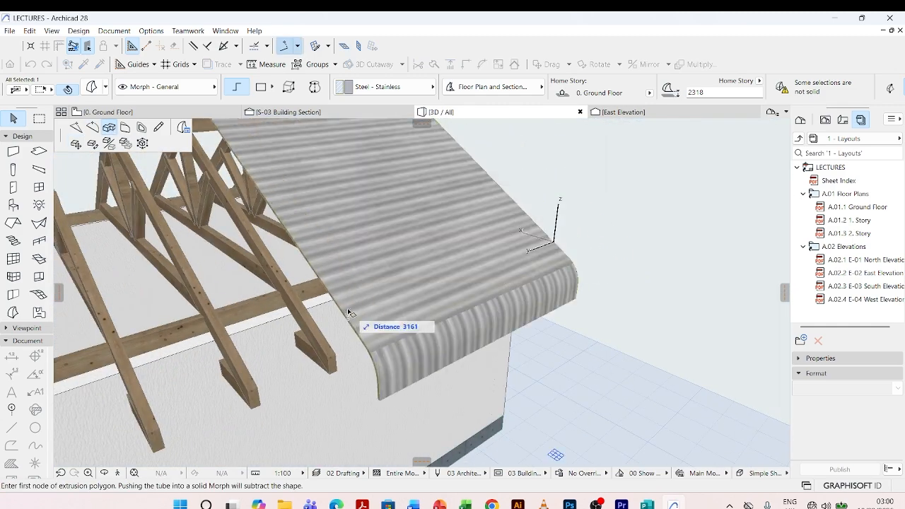
click(576, 227)
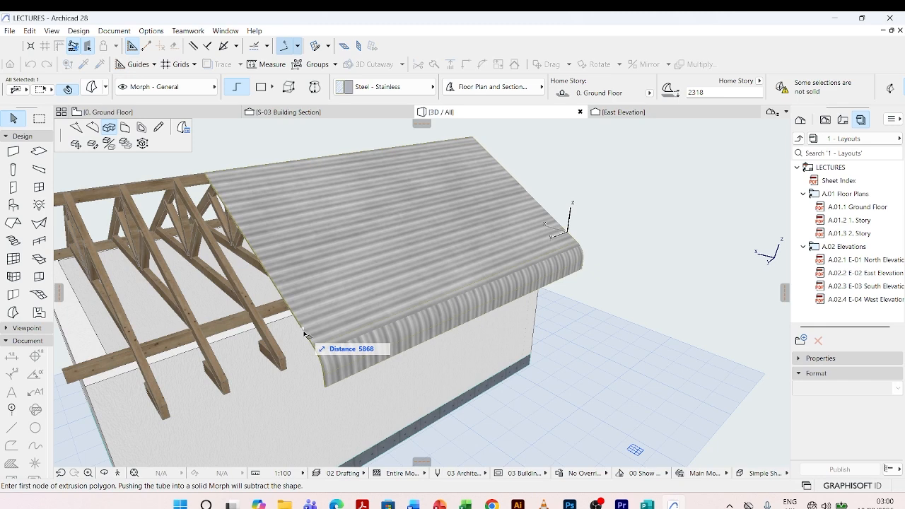
text(8)
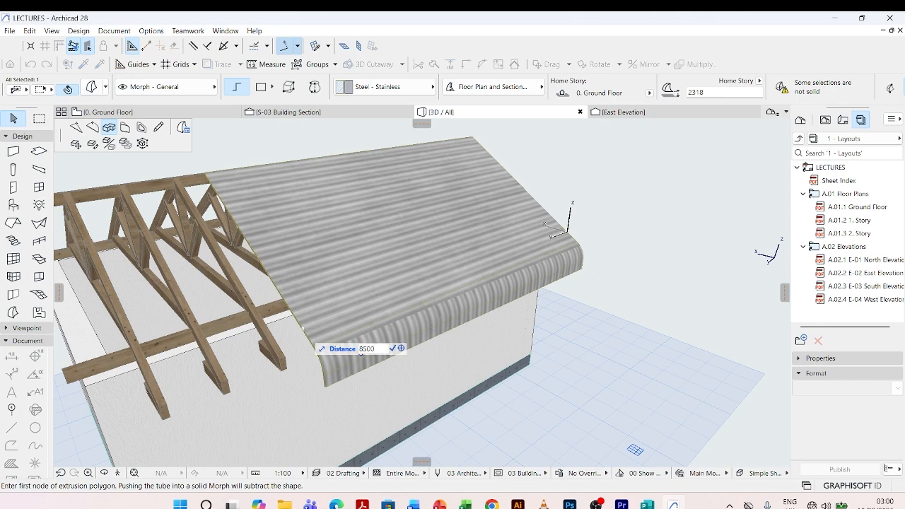
text(500)
key(Return)
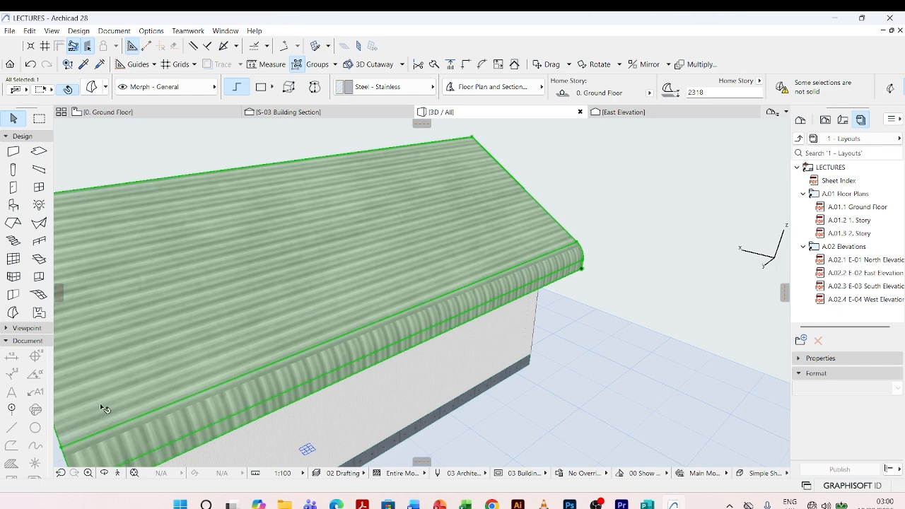
- Inspect the extruded corrugated roof sheet and its curved eaves from the side and gable end
scroll(397, 299, down, 5)
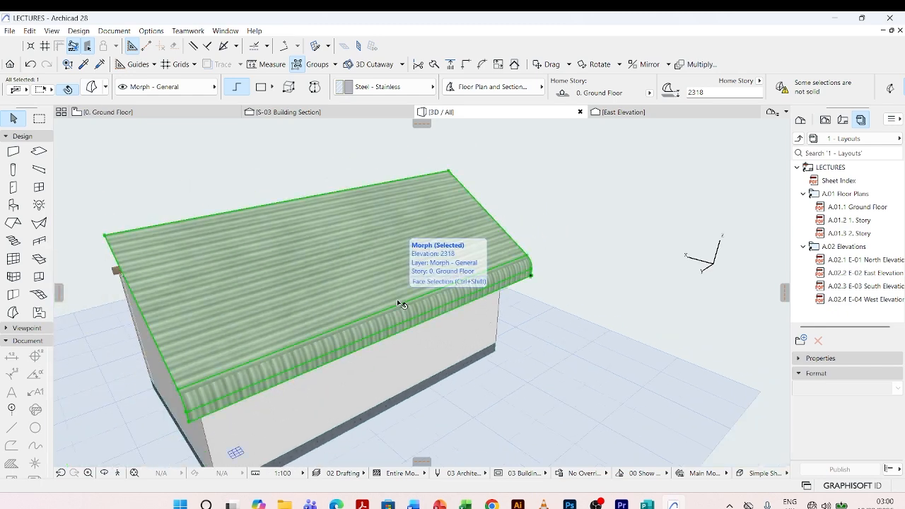
shift+middle_drag(539, 353, 524, 320)
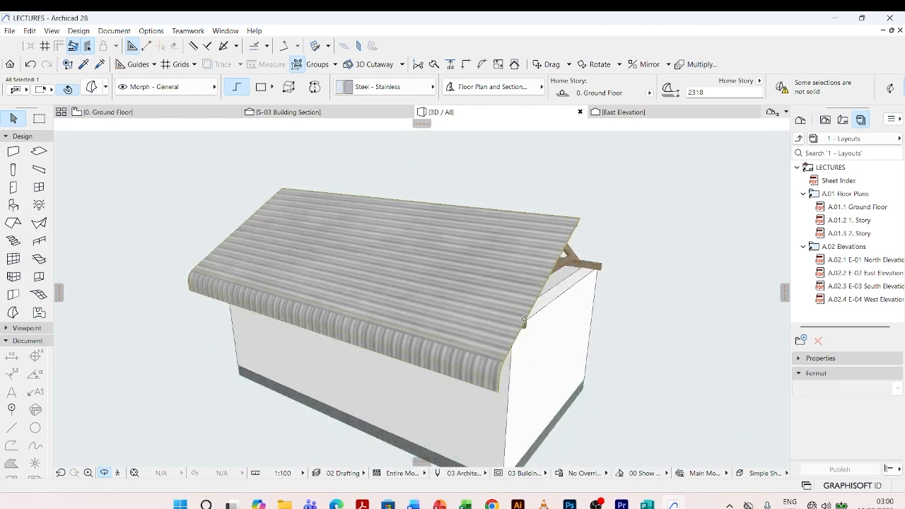
scroll(421, 388, up, 5)
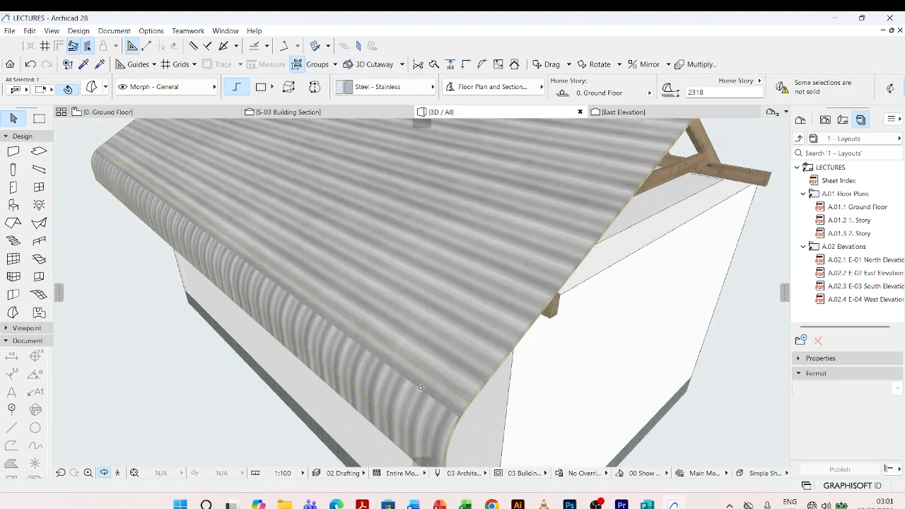
scroll(418, 370, up, 3)
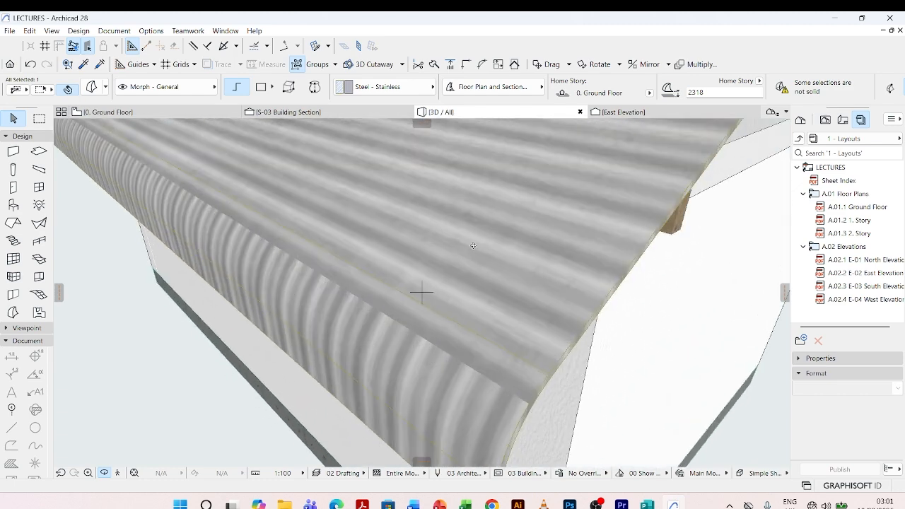
scroll(473, 245, down, 8)
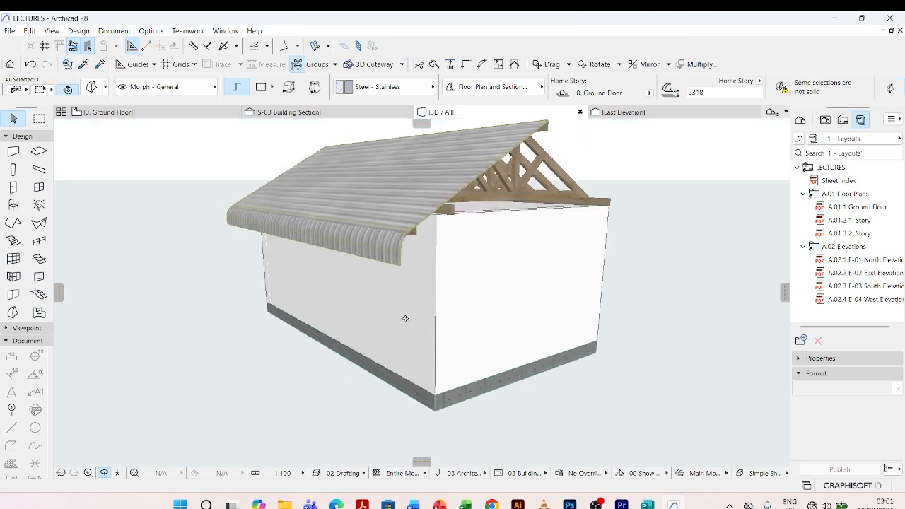
- Rotate the 3D texture direction on the sloping top face of the corrugated roof morph by 270°
scroll(363, 221, up, 3)
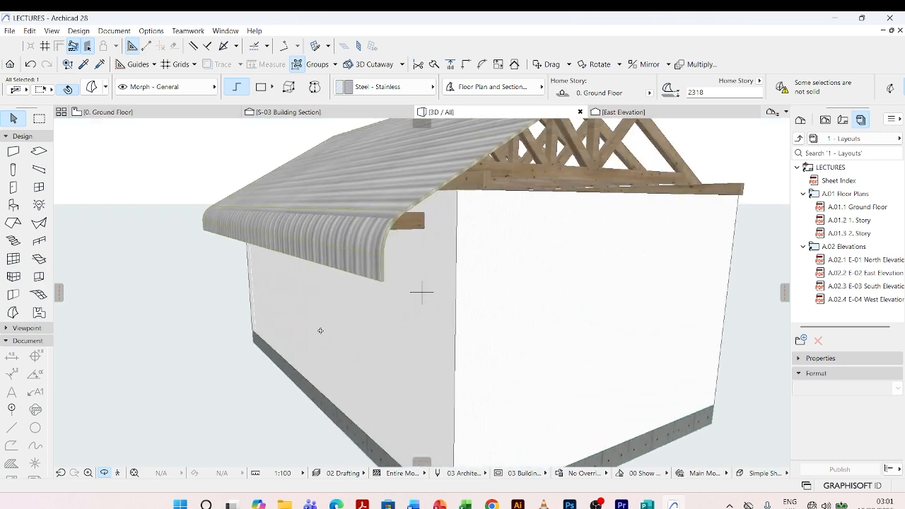
scroll(320, 330, down, 5)
mouse_move(373, 252)
shift+middle_down()
mouse_move(396, 274)
mouse_move(360, 254)
shift+middle_up()
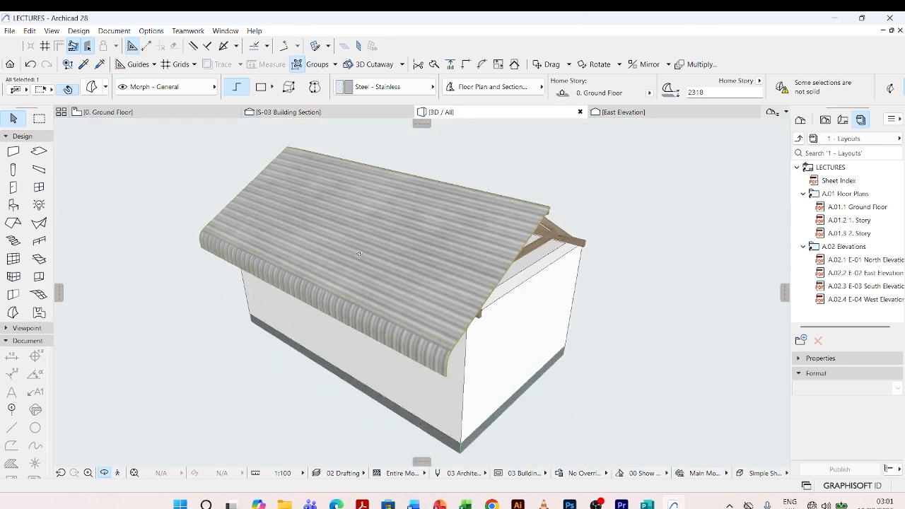
click(298, 200)
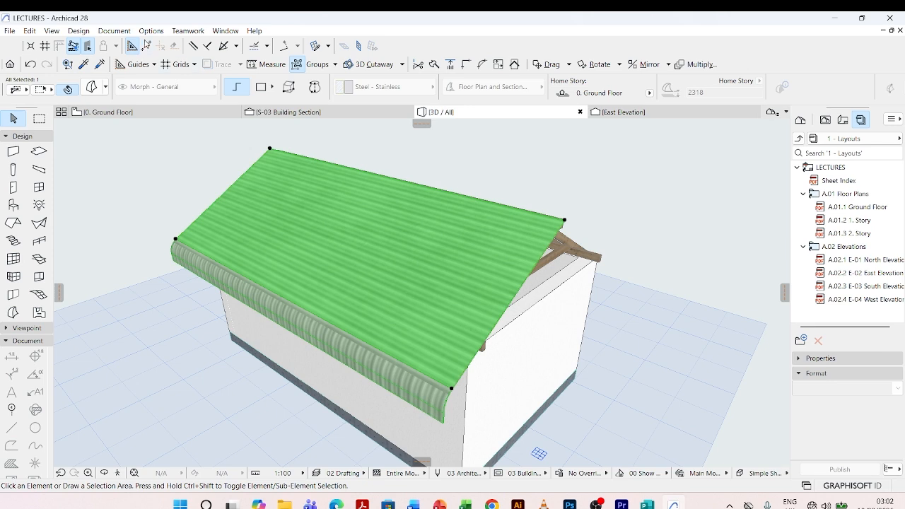
click(114, 32)
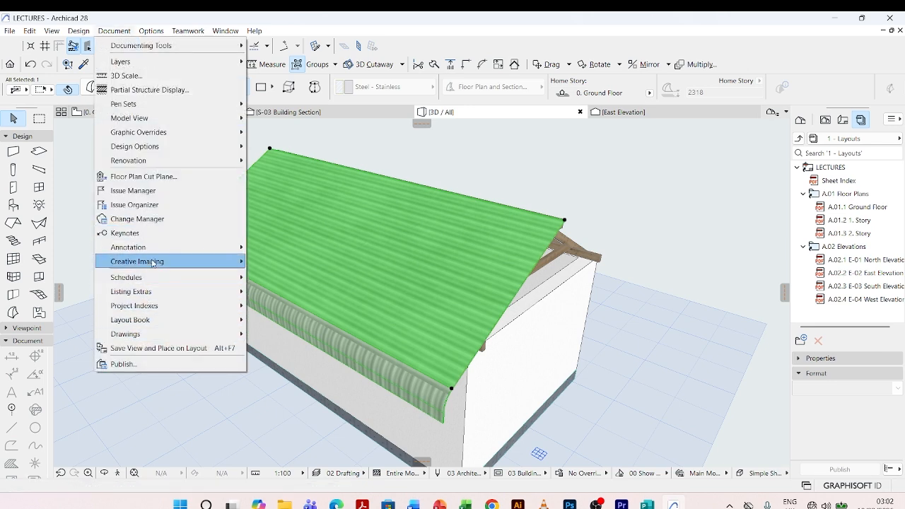
mouse_move(216, 268)
mouse_move(284, 351)
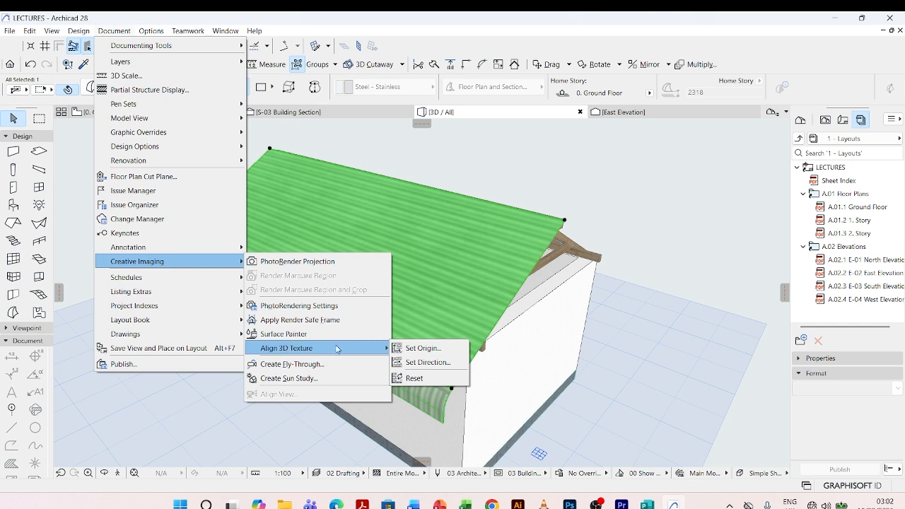
click(418, 363)
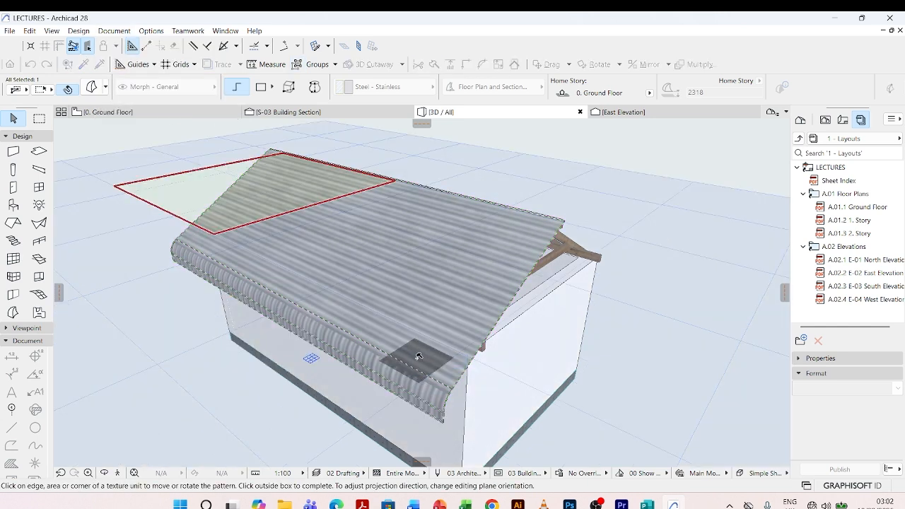
click(117, 190)
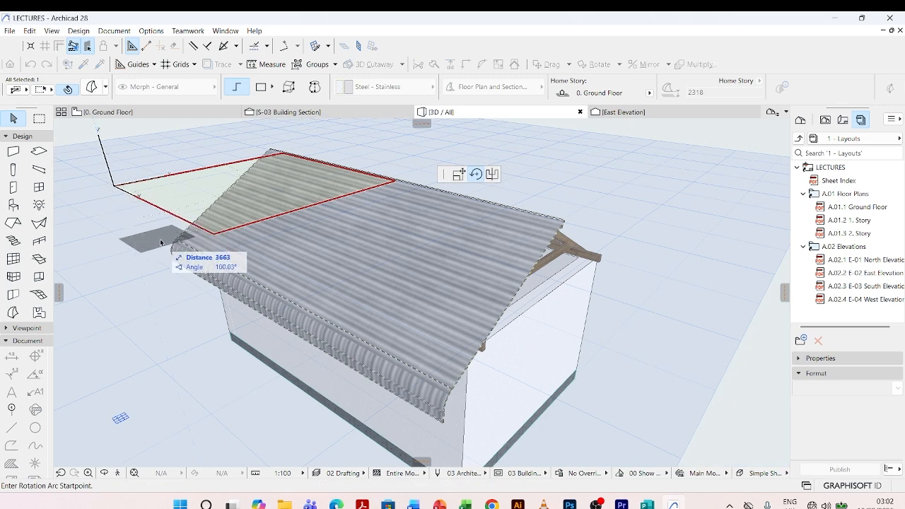
click(214, 235)
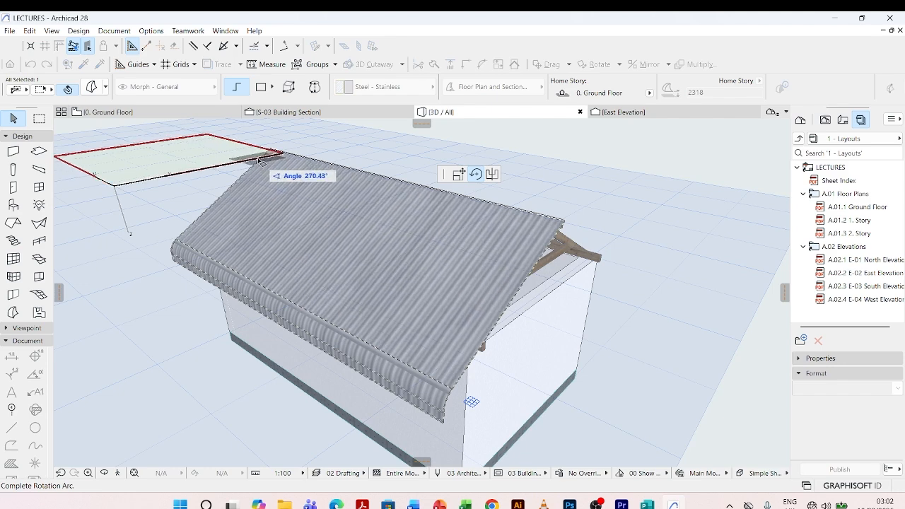
text(27)
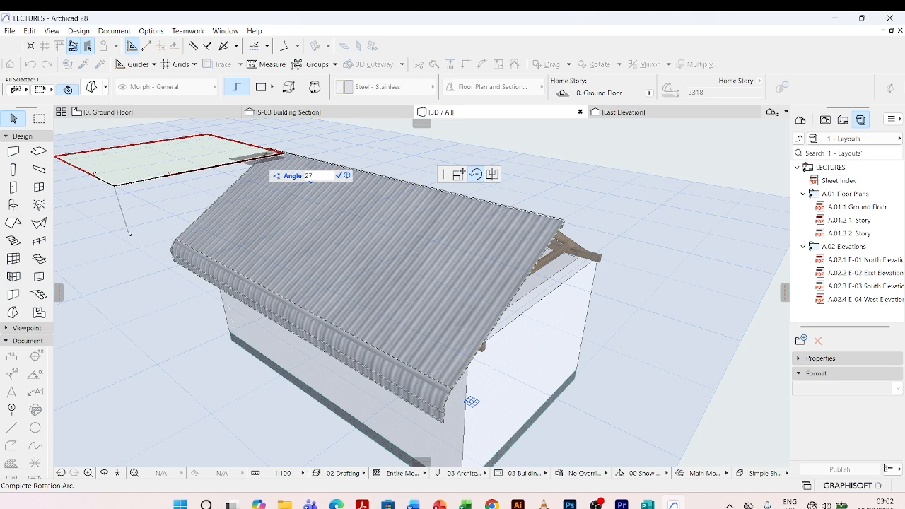
text(0)
key(Return)
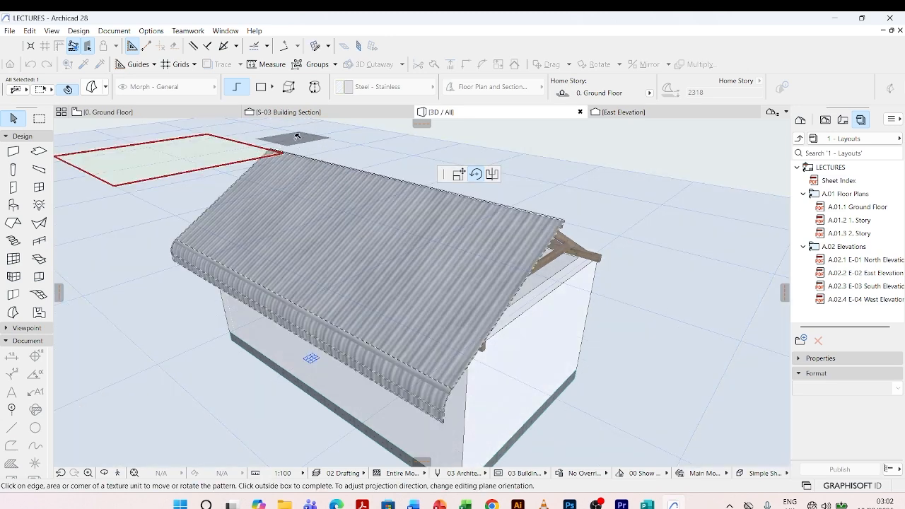
click(298, 137)
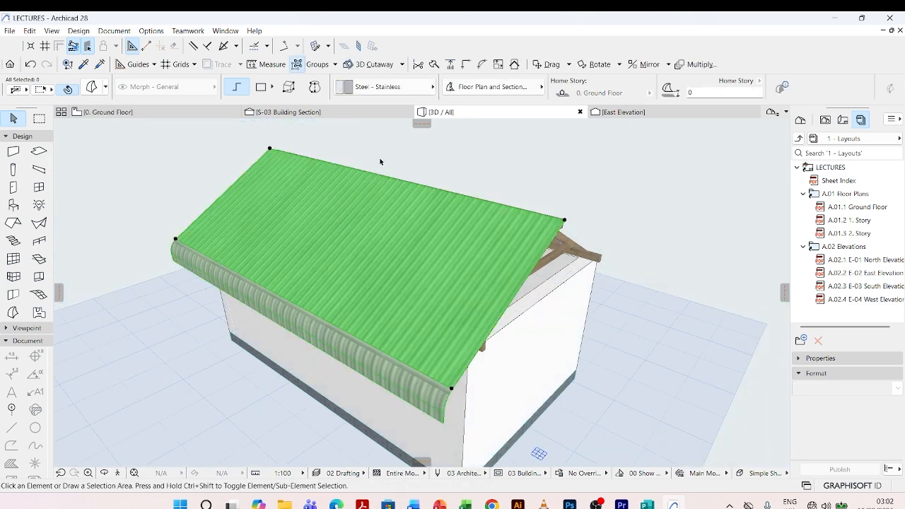
- Override the surface of the roof morph's thin gable-end edge face with Stucco - White Fine
shift+middle_drag(379, 160, 348, 212)
scroll(259, 275, up, 5)
scroll(242, 271, down, 3)
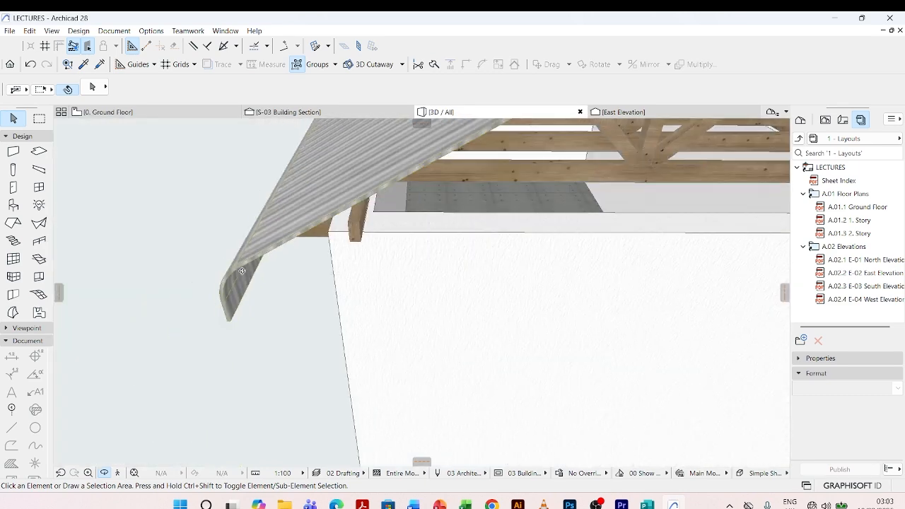
scroll(233, 273, up, 1)
key(Escape)
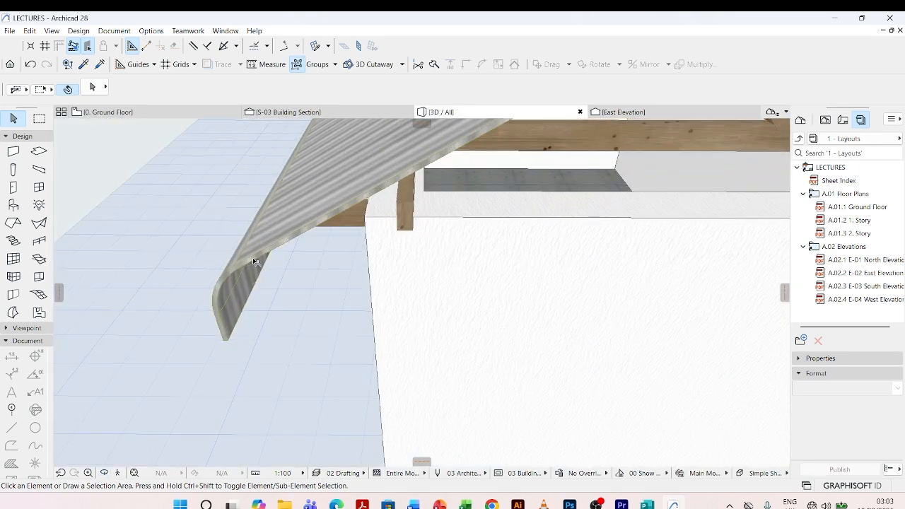
scroll(253, 260, up, 3)
scroll(253, 260, up, 1)
click(268, 227)
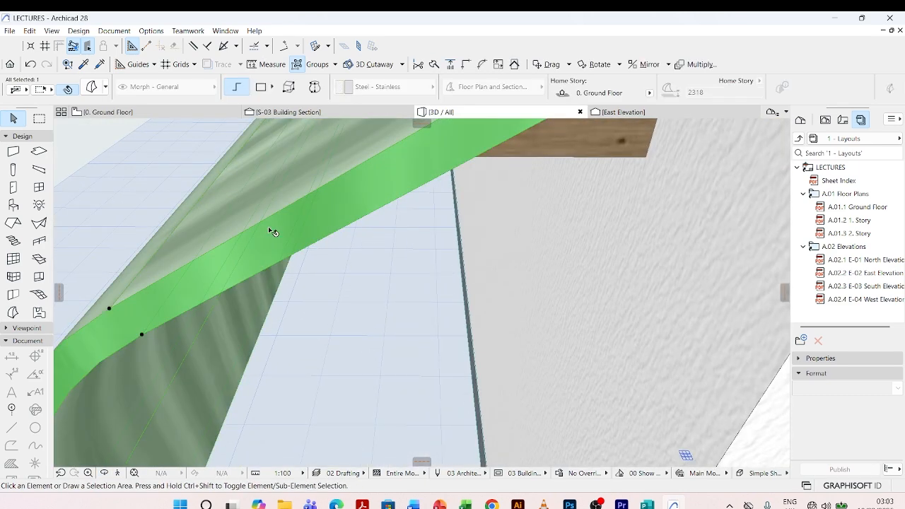
scroll(269, 227, down, 1)
scroll(301, 221, down, 2)
scroll(302, 225, down, 3)
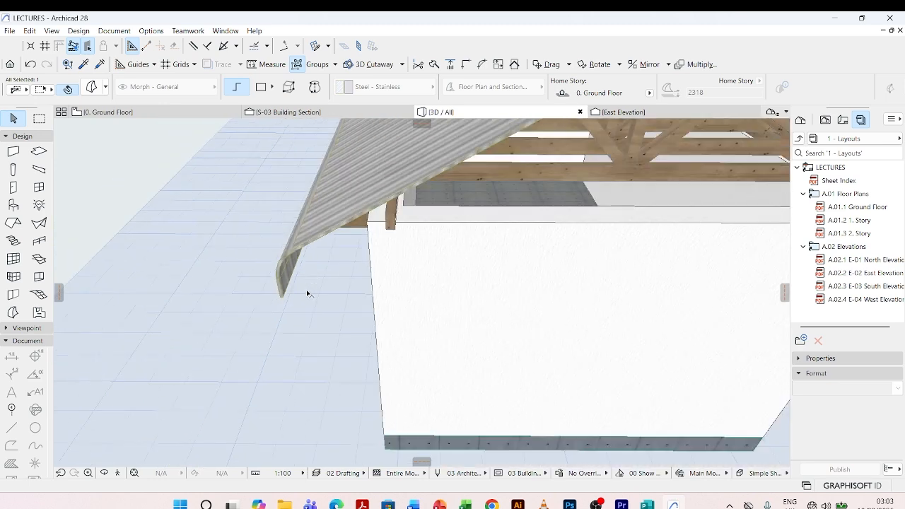
key(ctrl+t)
click(418, 206)
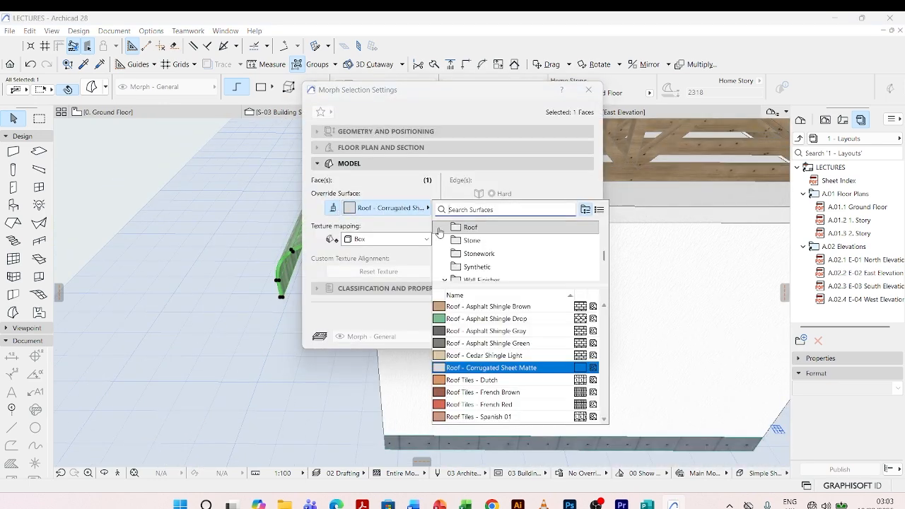
click(472, 209)
text(stu)
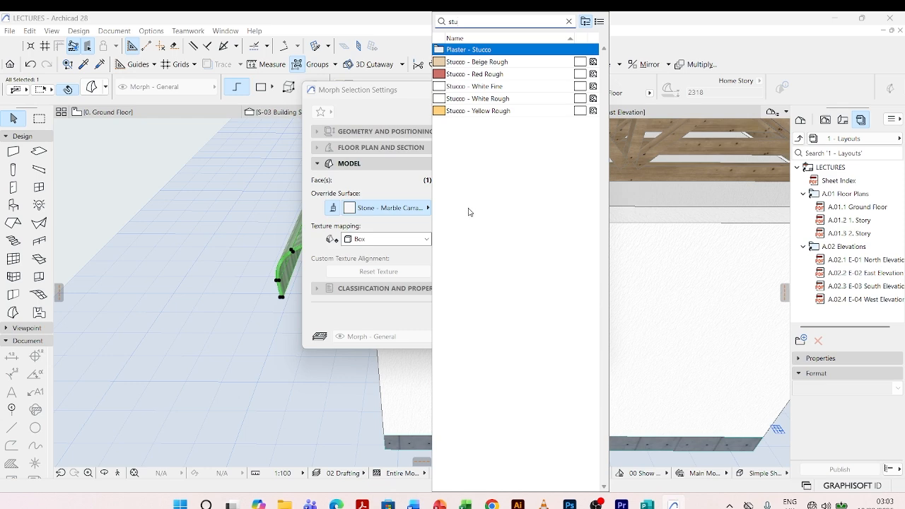
click(481, 86)
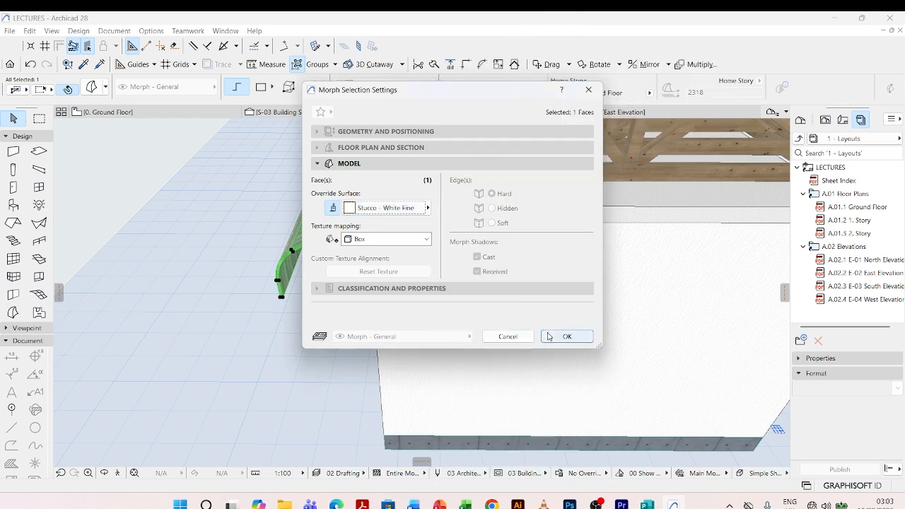
click(549, 337)
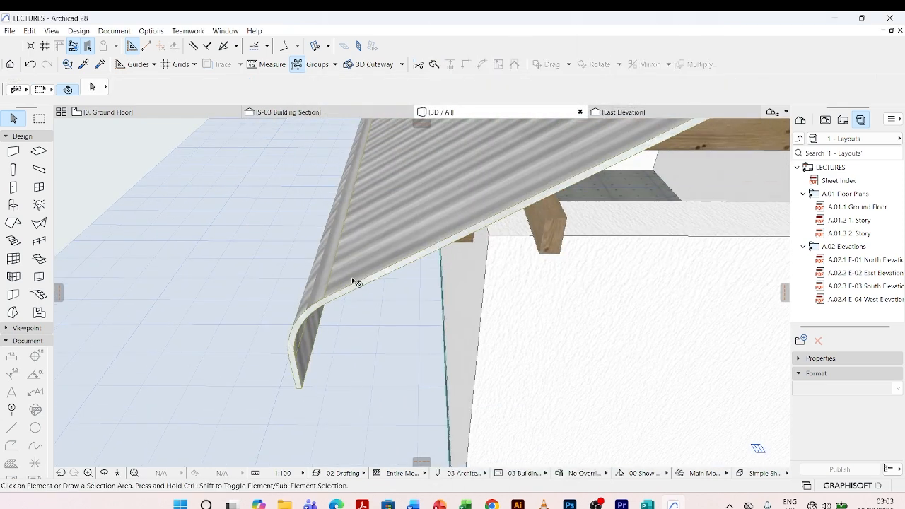
- Mirror a copy of the roof morph about the ridge purlin's centreline in the ground floor plan to cover the opposite slope
shift+middle_drag(355, 281, 327, 256)
scroll(276, 318, down, 4)
scroll(290, 232, up, 2)
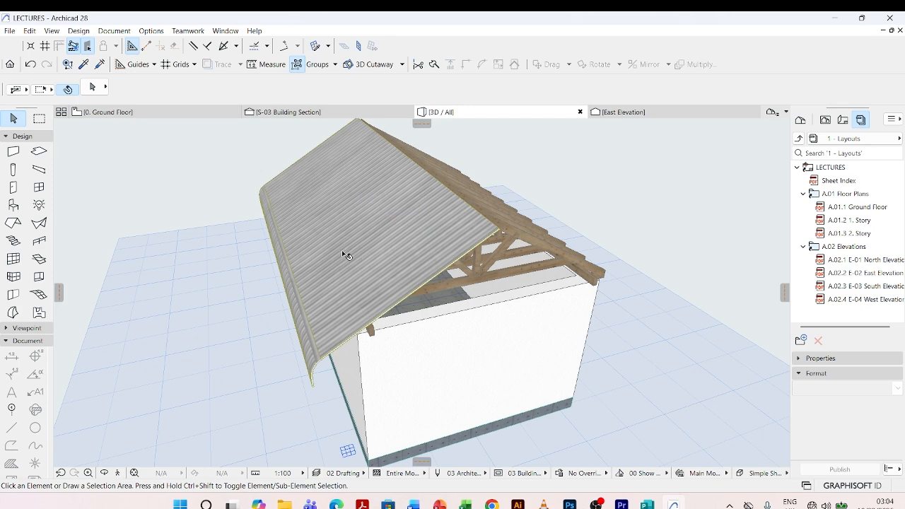
click(347, 256)
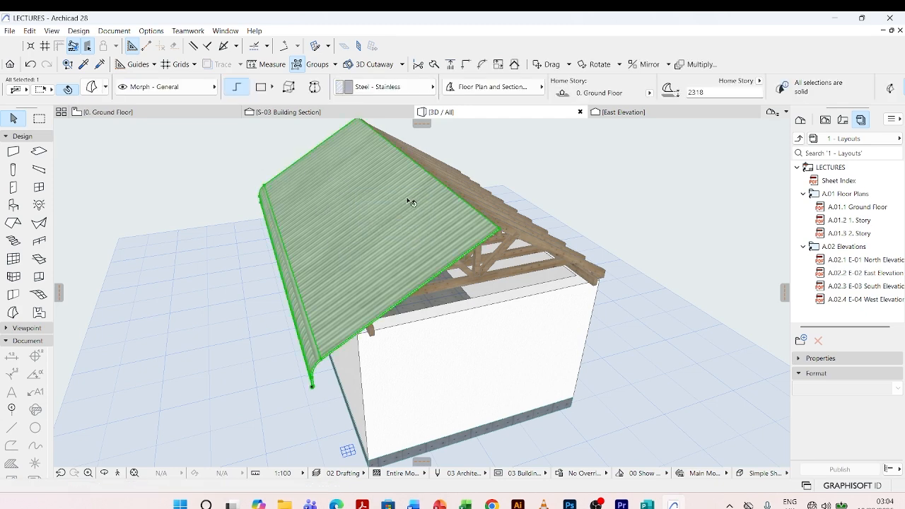
click(188, 116)
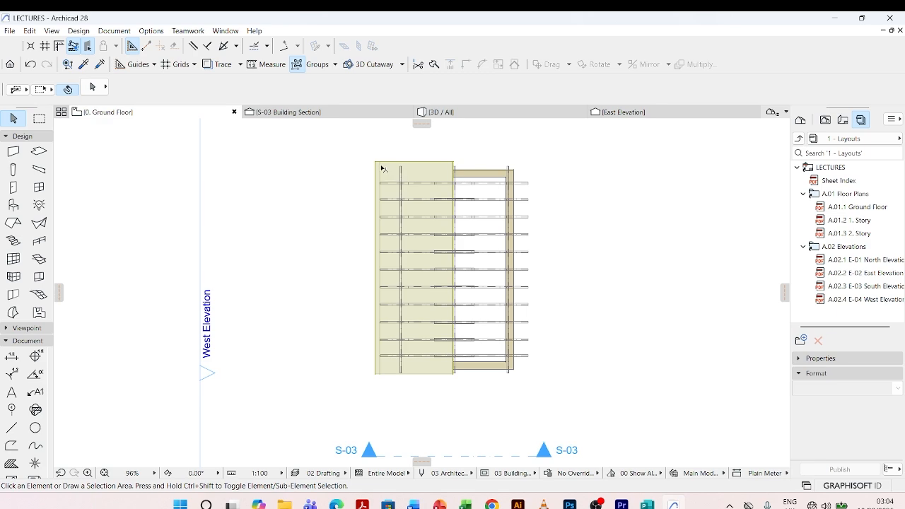
click(382, 168)
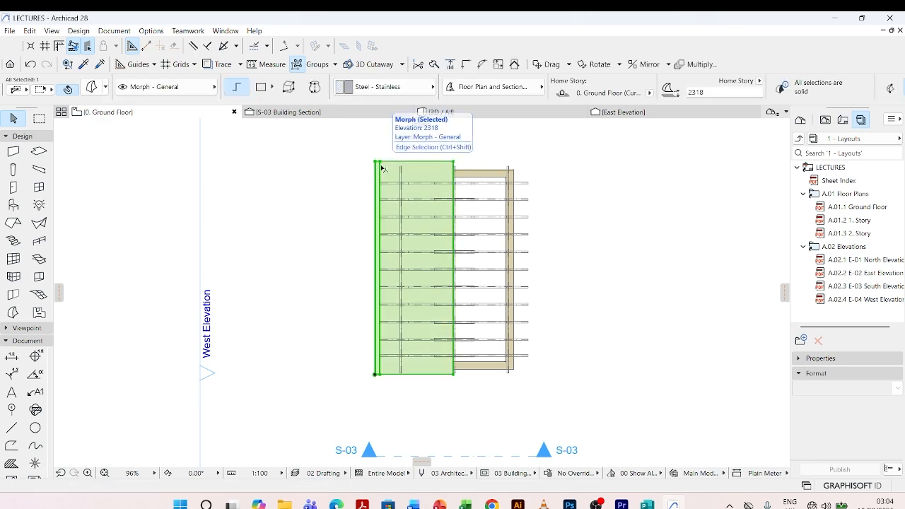
key(ctrl+m)
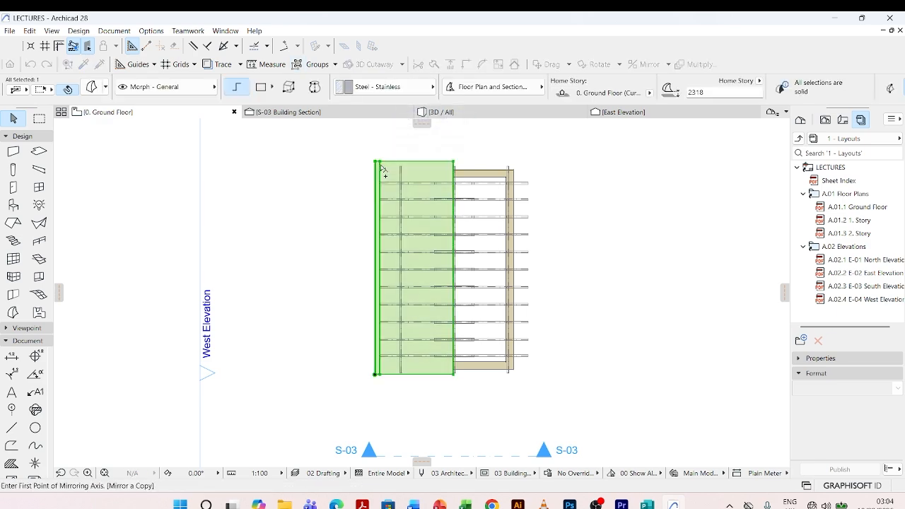
scroll(473, 182, up, 5)
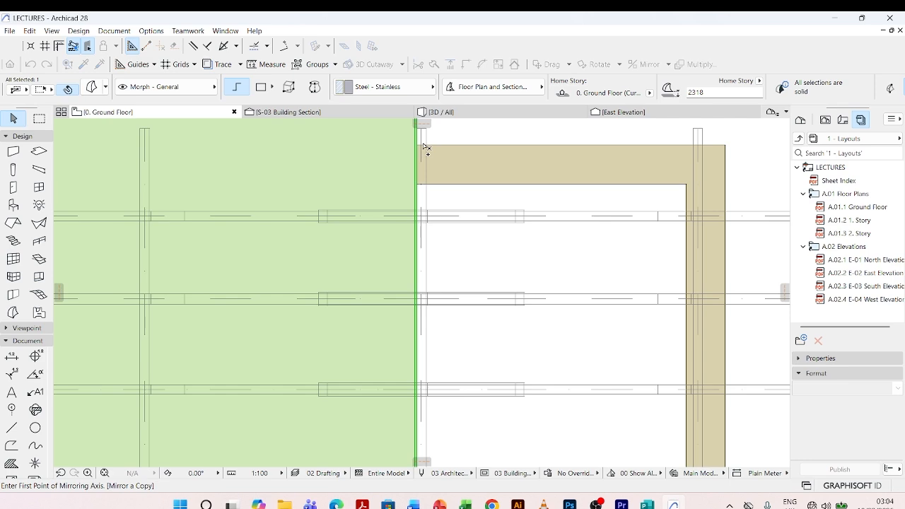
click(423, 148)
click(421, 177)
scroll(368, 194, down, 4)
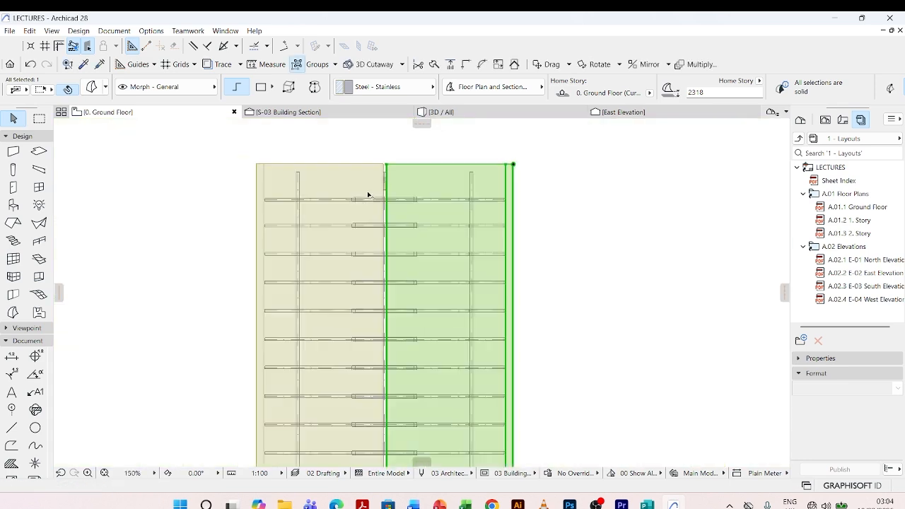
- Inspect both roof slopes and their curved eaves from the gable end in the 3D view
click(441, 111)
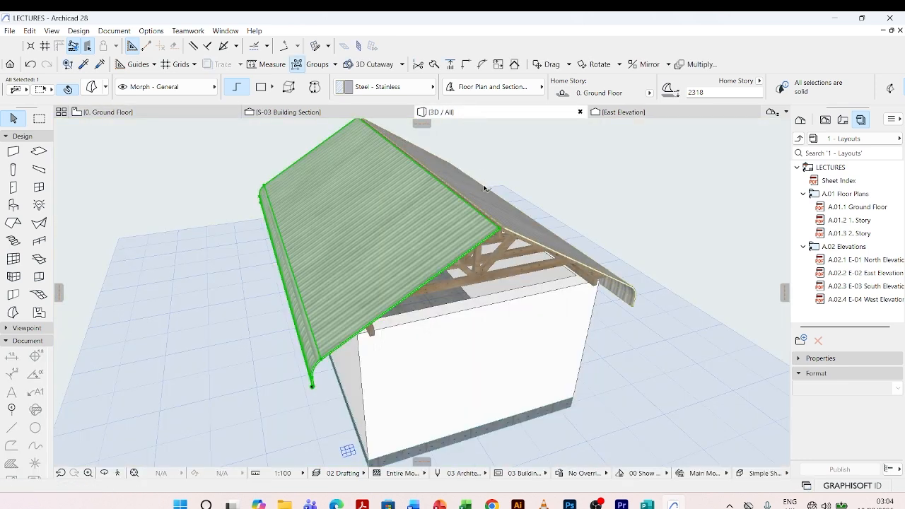
key(o)
drag(598, 263, 394, 208)
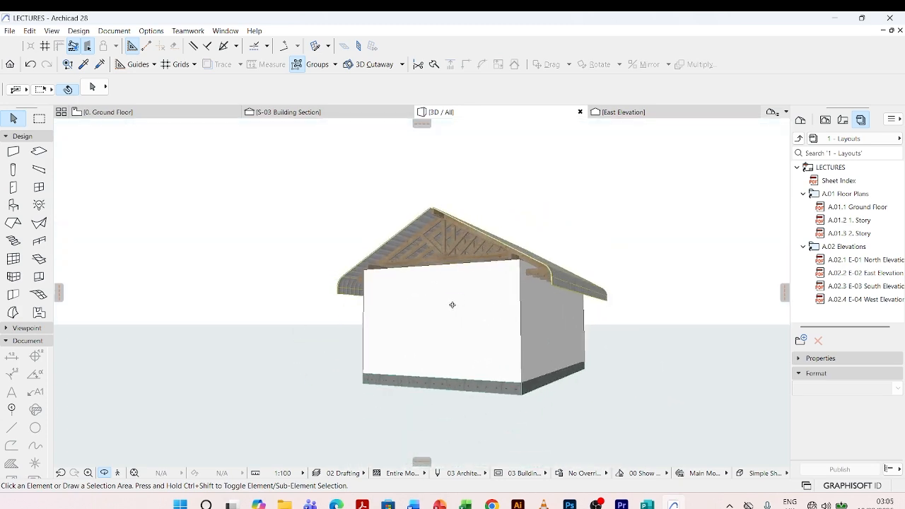